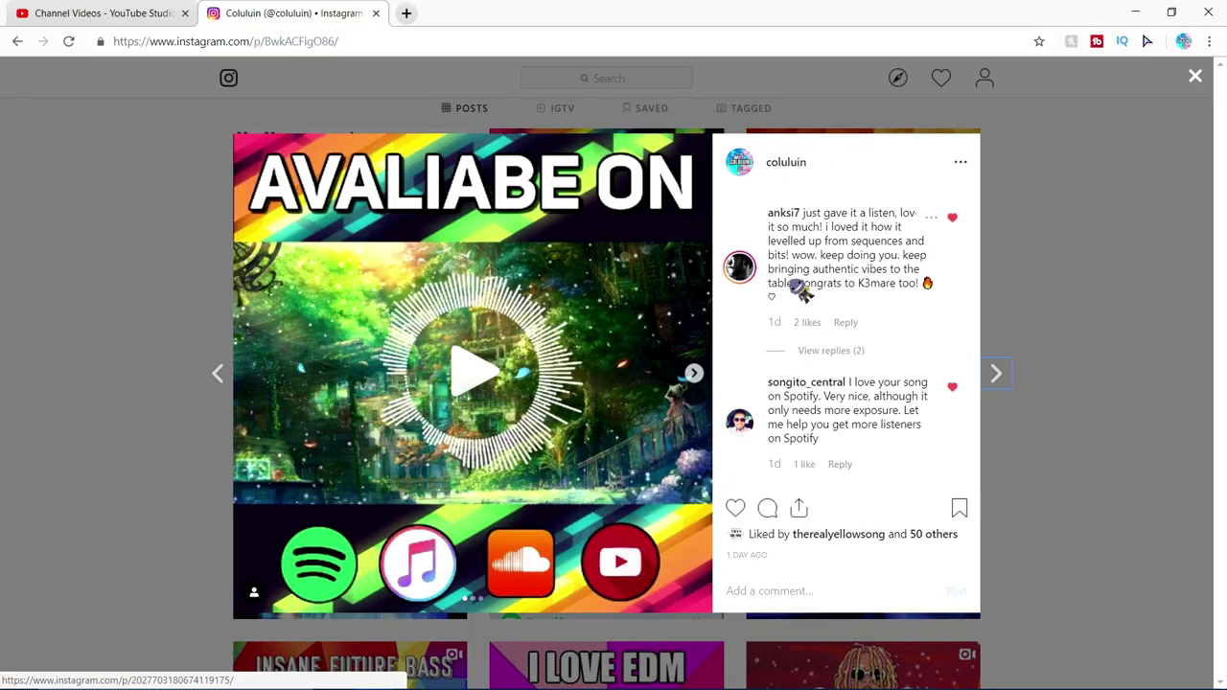
- Scroll through the comments on the posted cover art
scroll(800, 288, "down", 1)
scroll(904, 339, "down", 1)
scroll(879, 309, "up", 3)
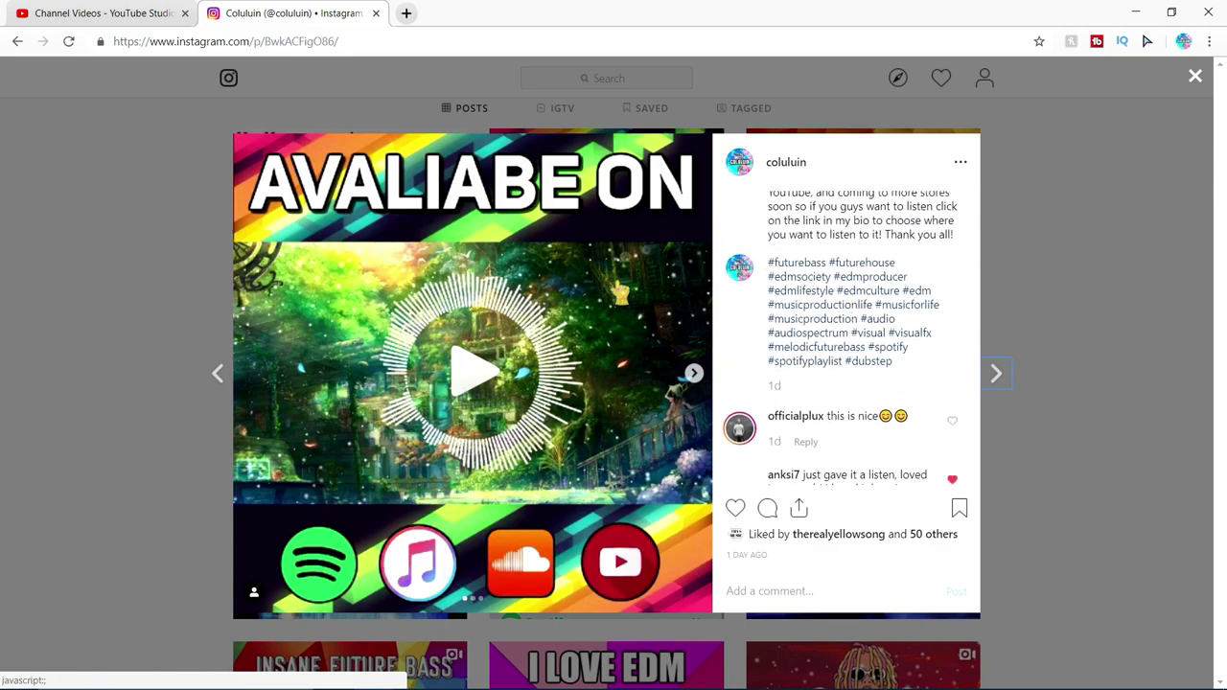
- Close the post, scroll the profile, and switch to the YouTube Studio tab
left_click(1193, 168)
scroll(1224, 168, "up", 3)
left_click_drag(1224, 168, 1224, 321)
key("ctrl+shift+Tab")
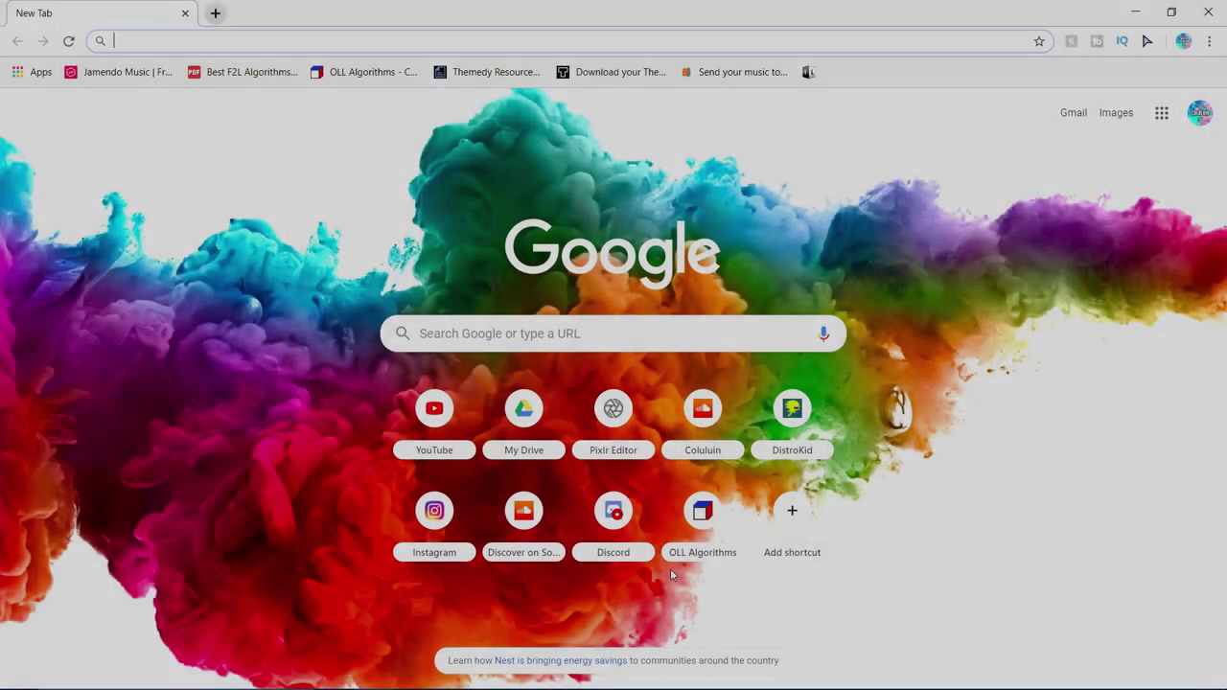
- Search Google for 'stock' images and scroll through the results
type("stock")
key("Return")
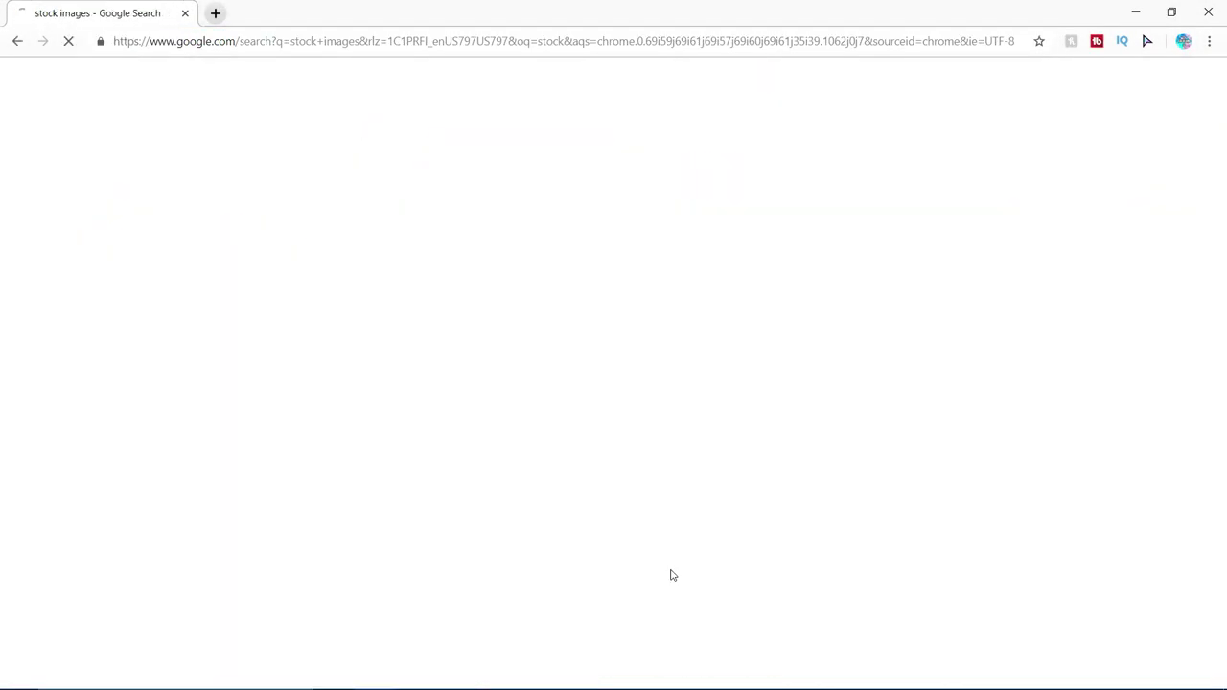
scroll(386, 539, "down", 3)
scroll(329, 444, "up", 3)
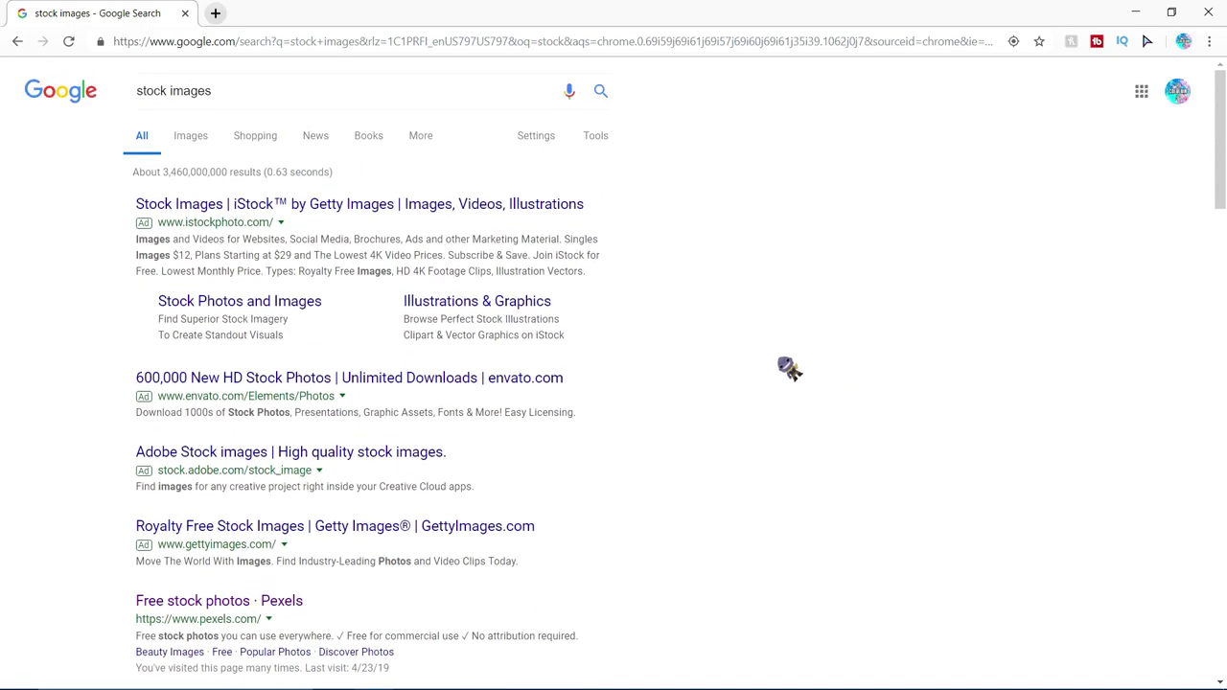
scroll(772, 328, "down", 4)
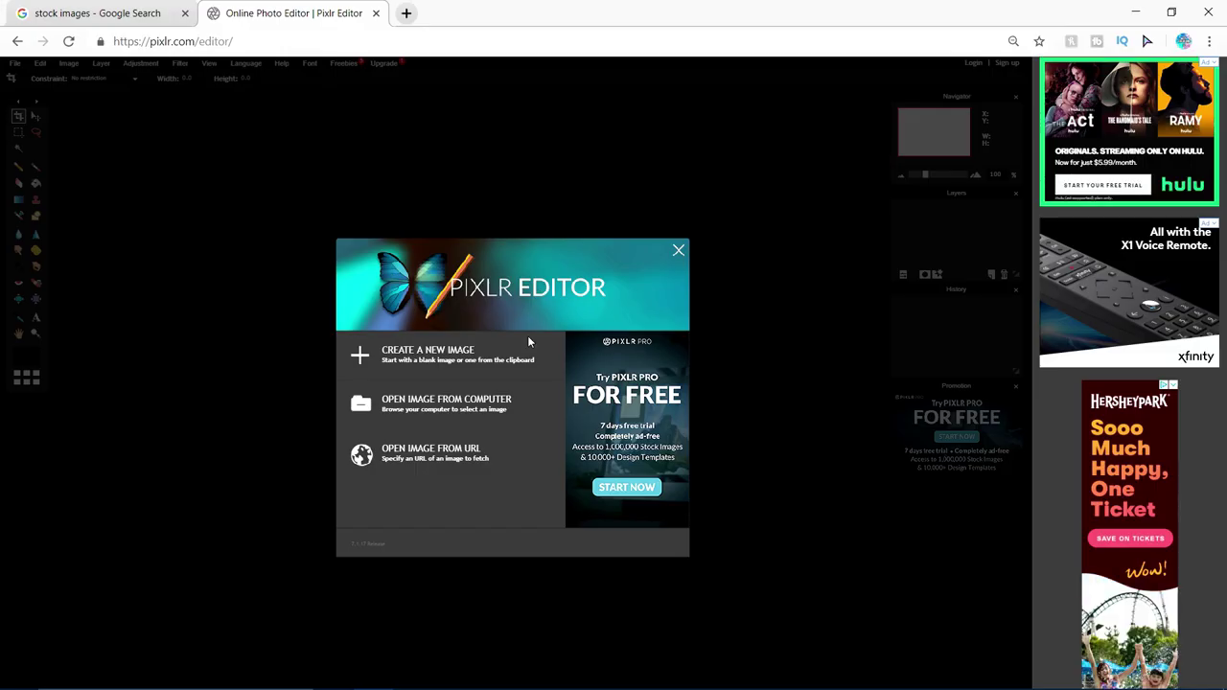
- Start a new blank 800 × 800 image, filling in the height value
left_click(528, 340)
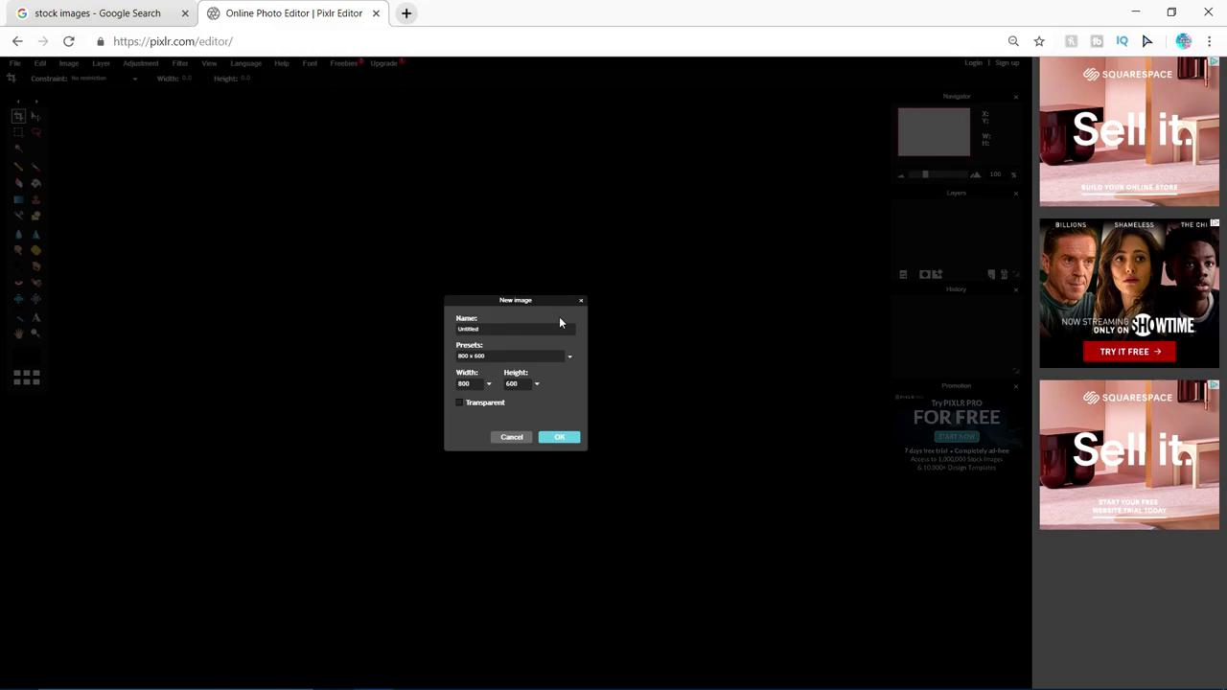
left_click(516, 384)
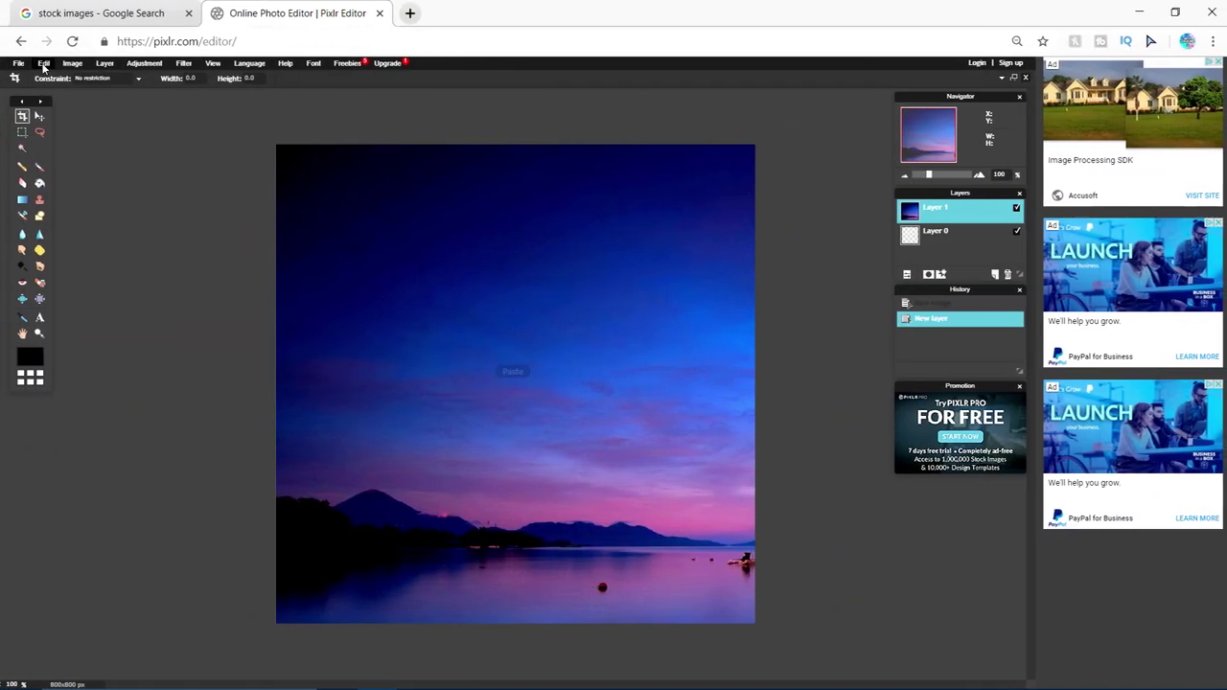
- Reposition the sunset photo up and left on the canvas with the Move tool
left_click(44, 64)
left_click(88, 148)
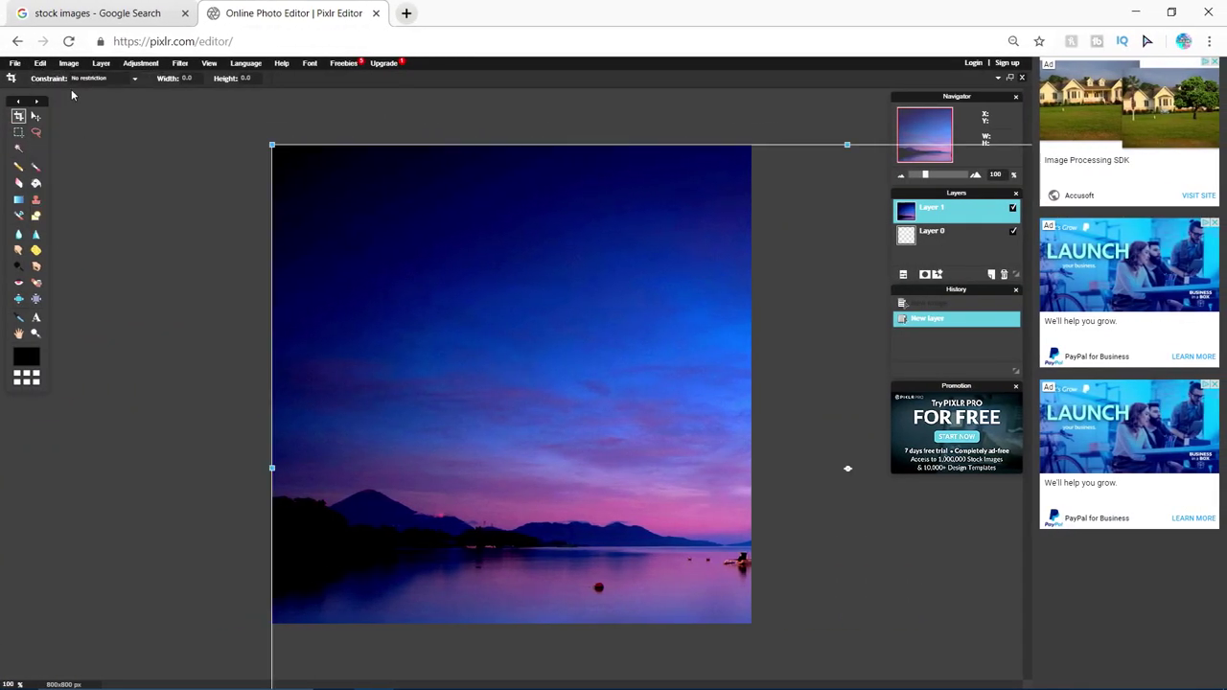
left_click(163, 119)
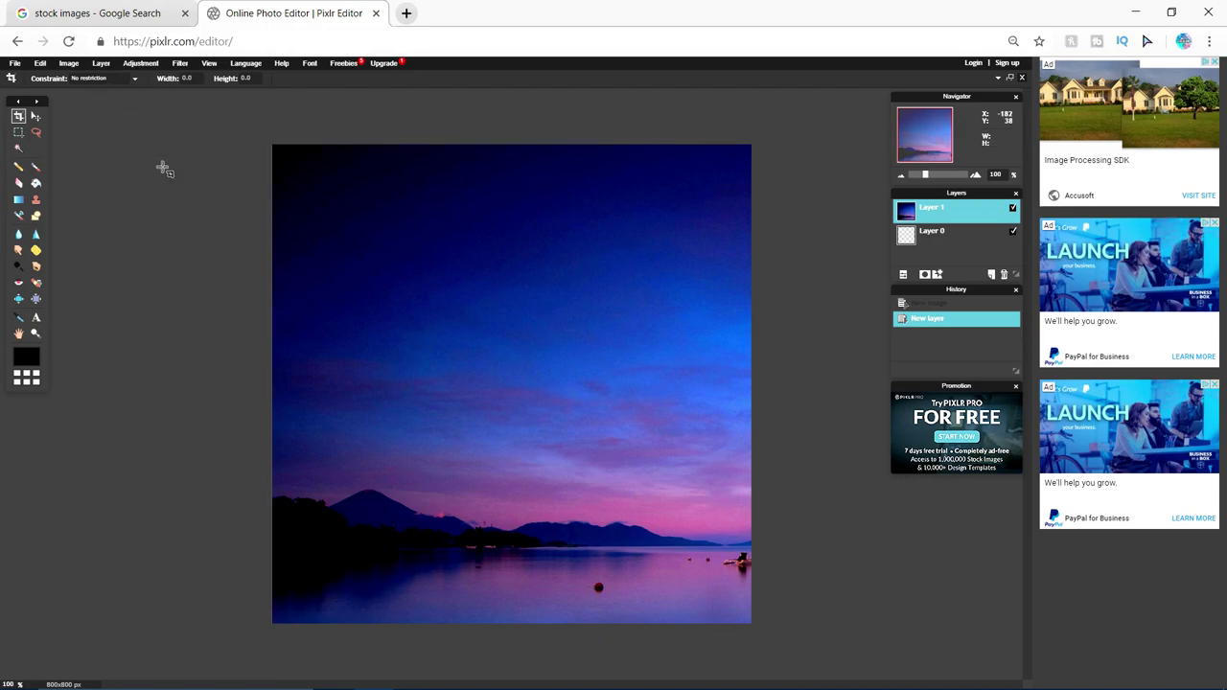
left_click(100, 64)
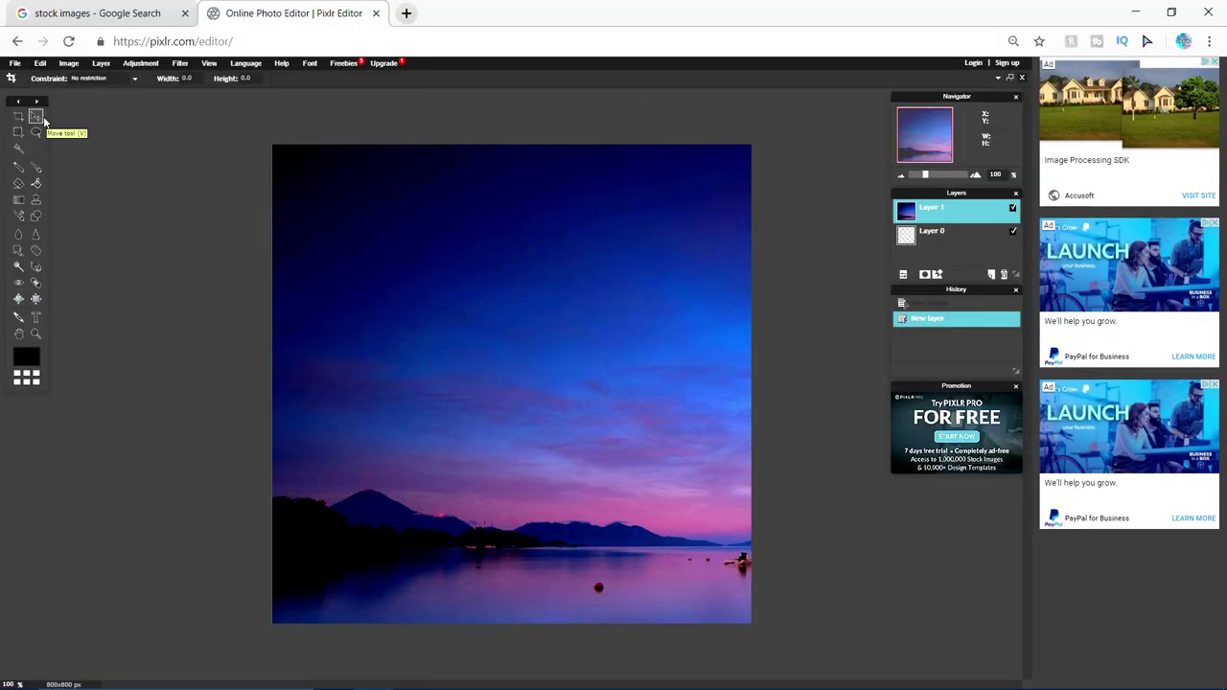
left_click(35, 116)
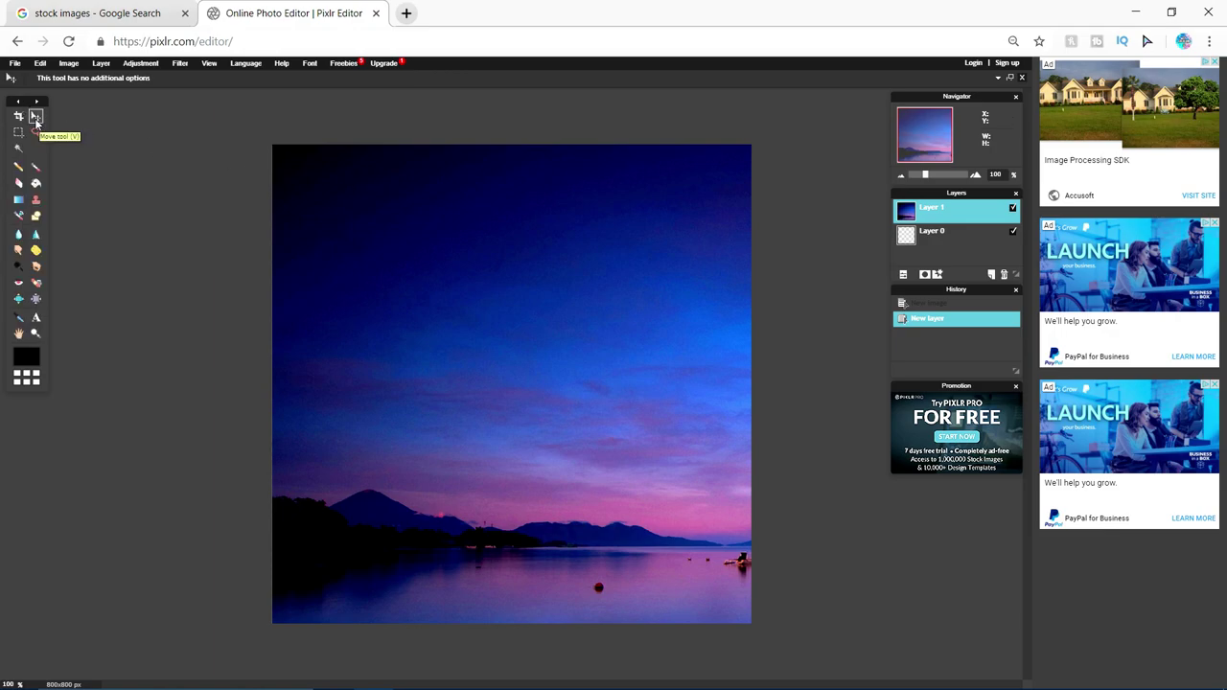
left_click_drag(423, 217, 327, 154)
left_click_drag(504, 299, 425, 266)
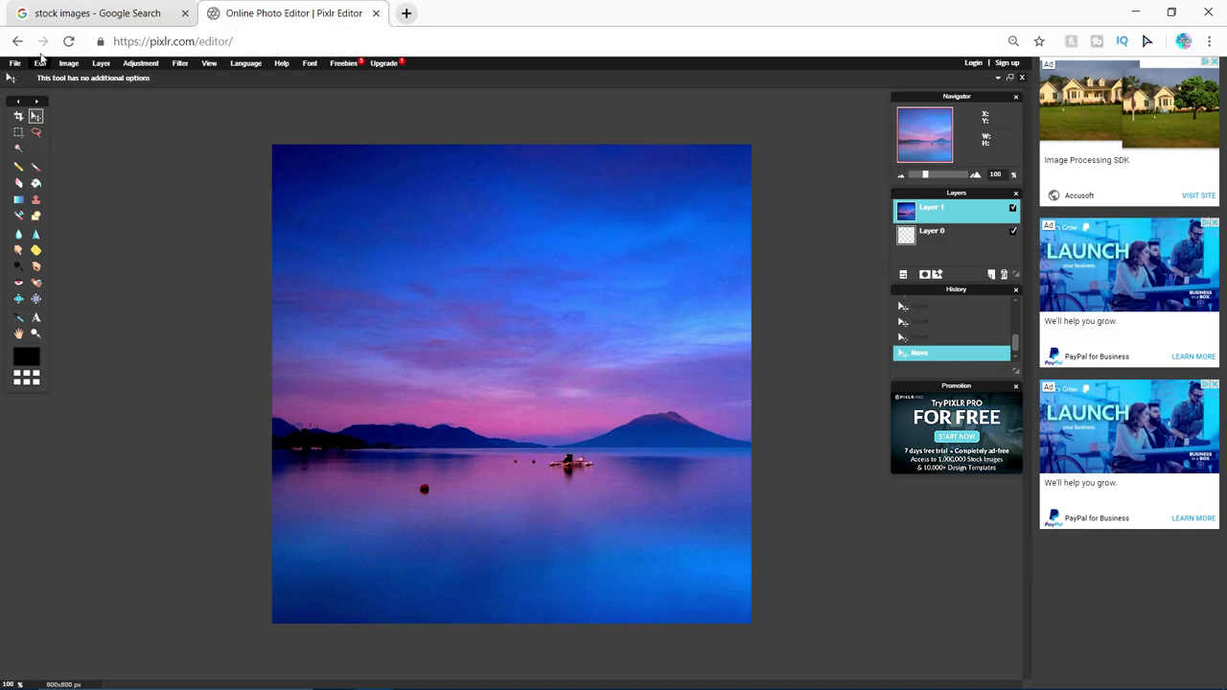
- Free-transform the photo, scaling it proportionally to fill the 800 × 800 canvas, and apply
left_click(40, 62)
left_click(92, 150)
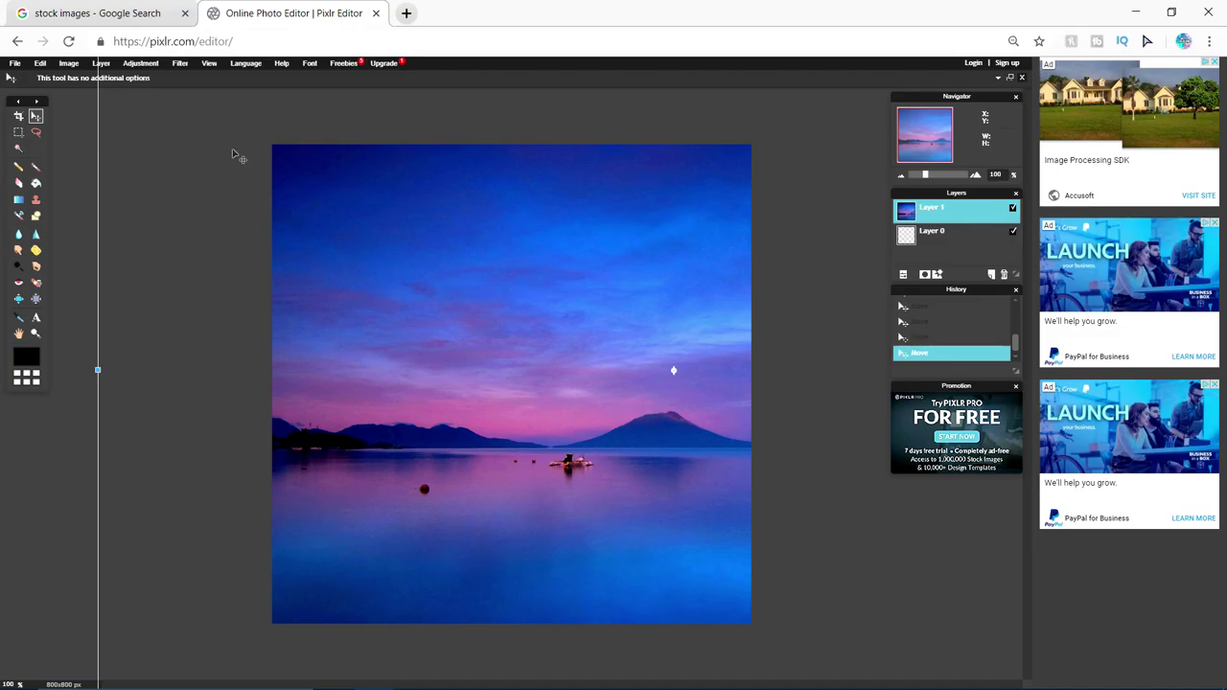
left_click_drag(233, 153, 278, 180)
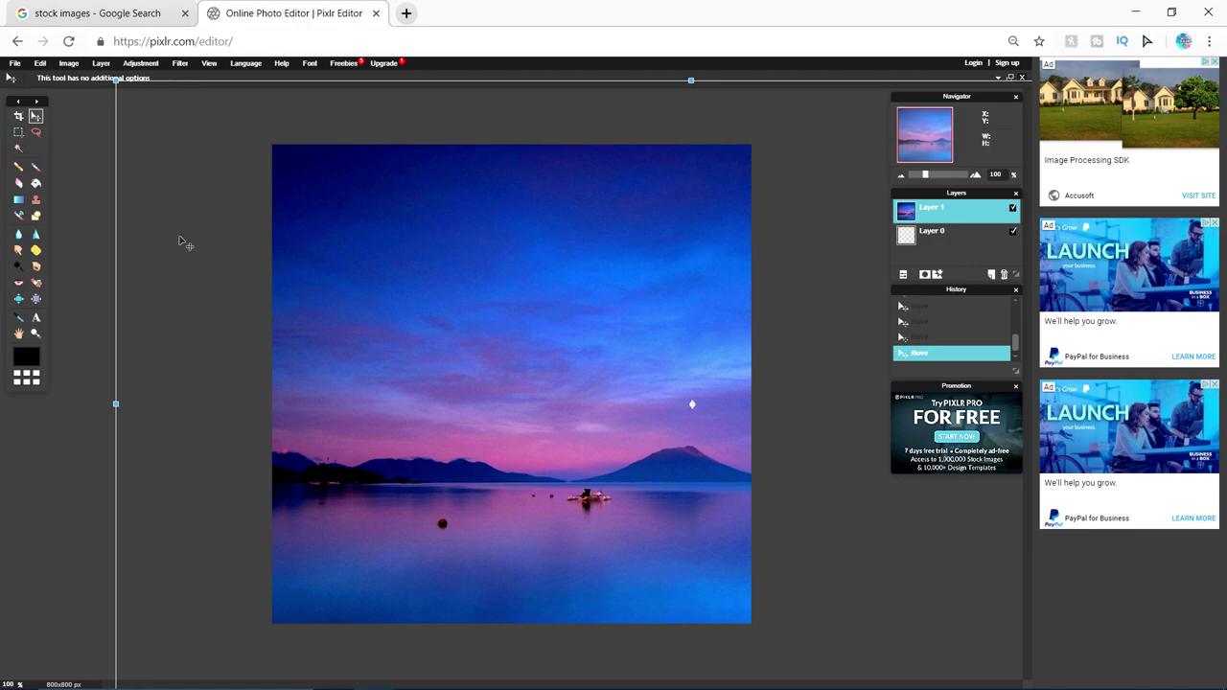
key("shift")
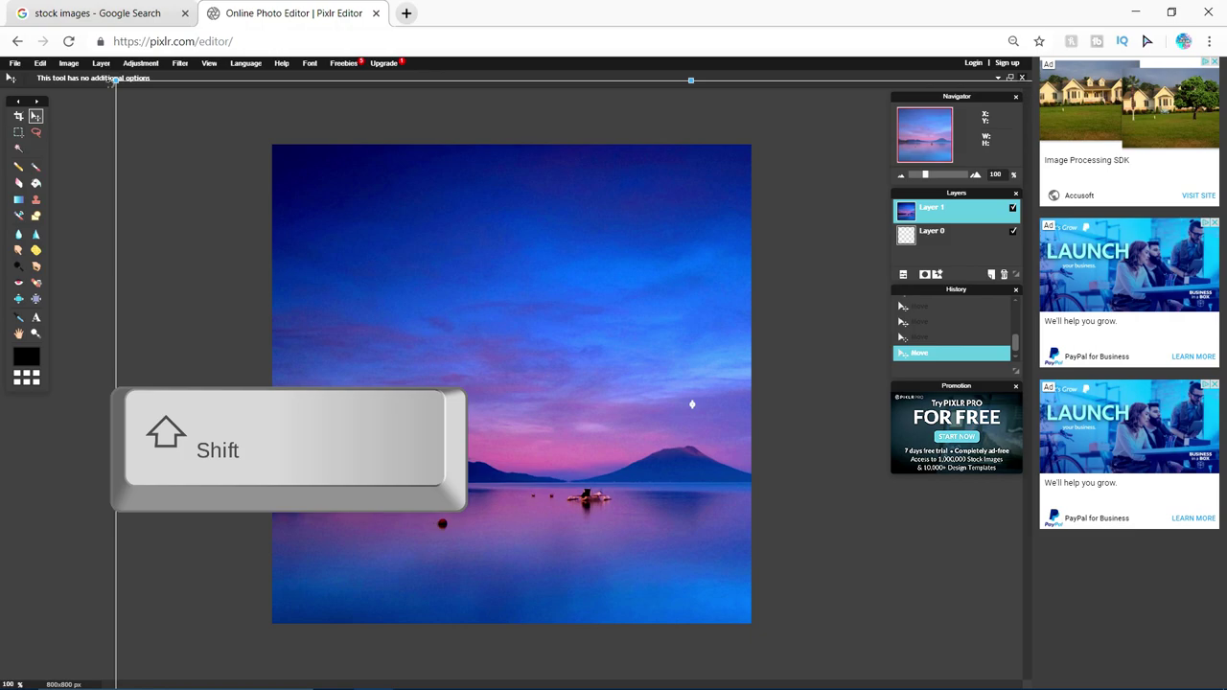
left_click_drag(115, 80, 345, 208)
left_click_drag(527, 309, 328, 274)
left_click_drag(840, 169, 1023, 92)
left_click_drag(901, 195, 946, 197)
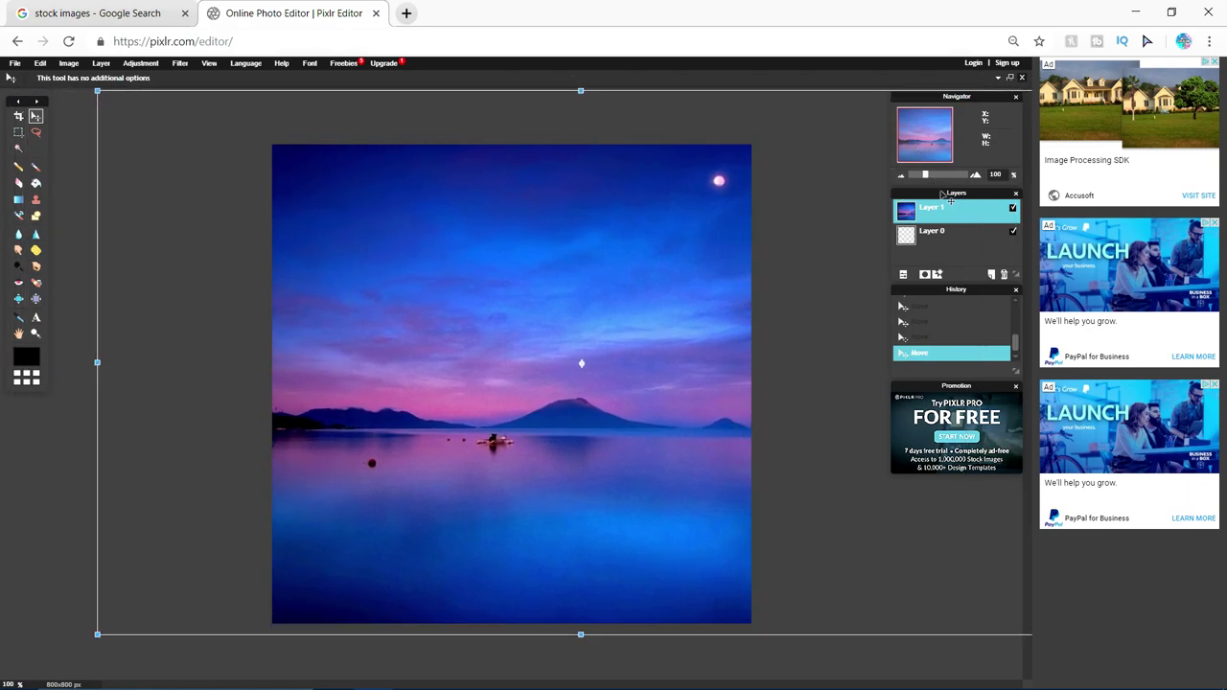
left_click_drag(754, 287, 824, 284)
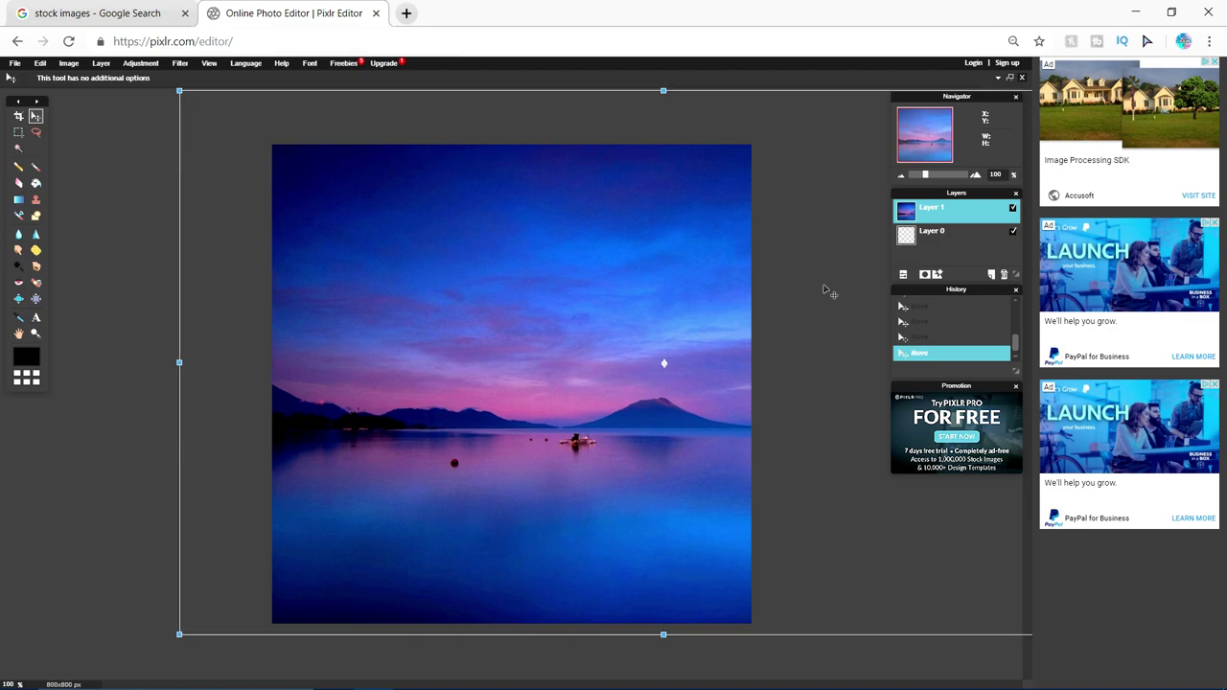
left_click(164, 443)
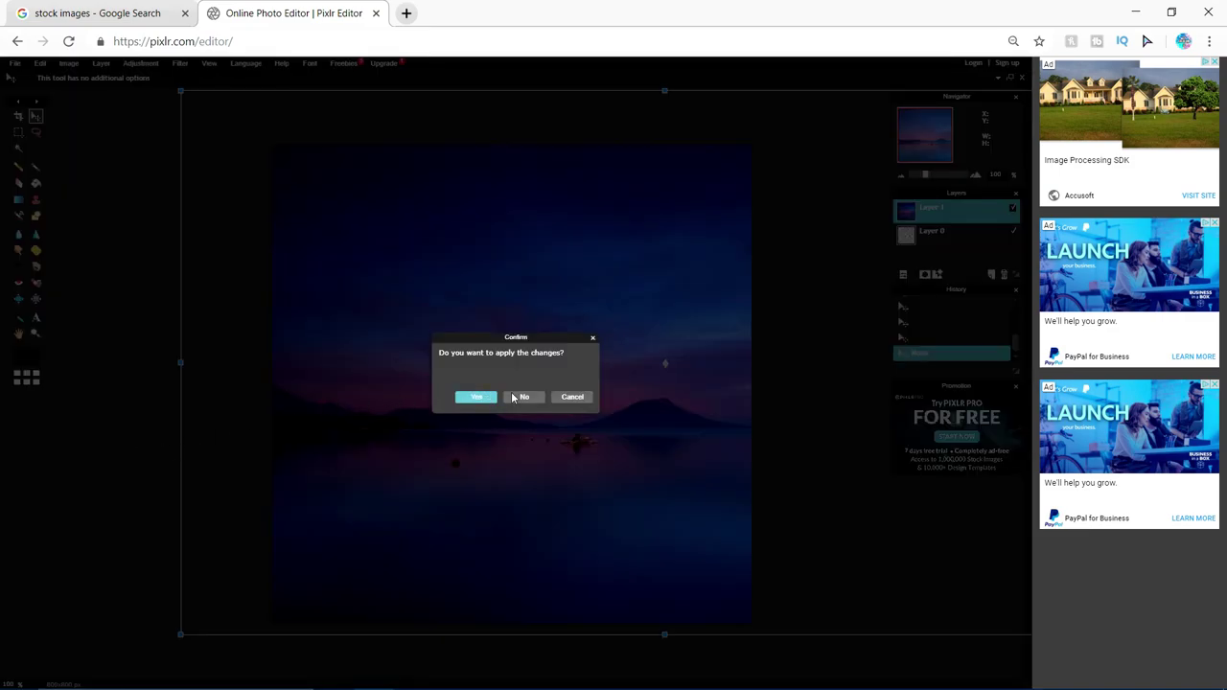
left_click(476, 397)
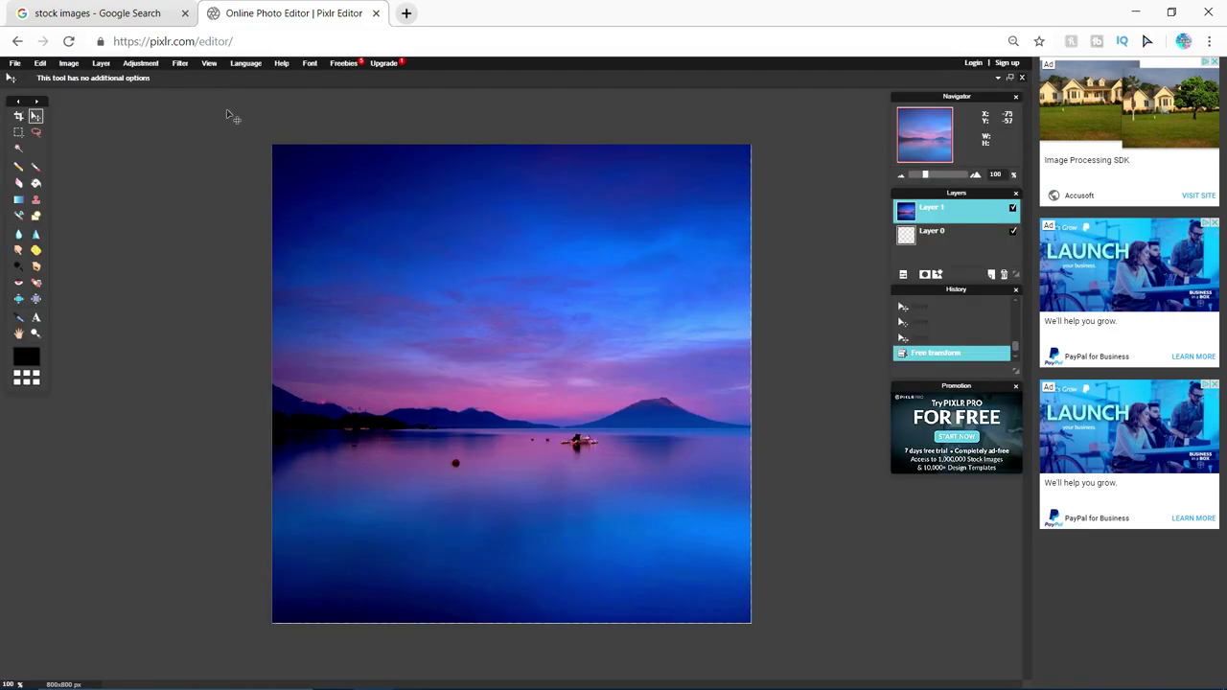
- Apply a Gaussian blur of about 218 to the sunset photo
left_click(180, 67)
left_click(182, 67)
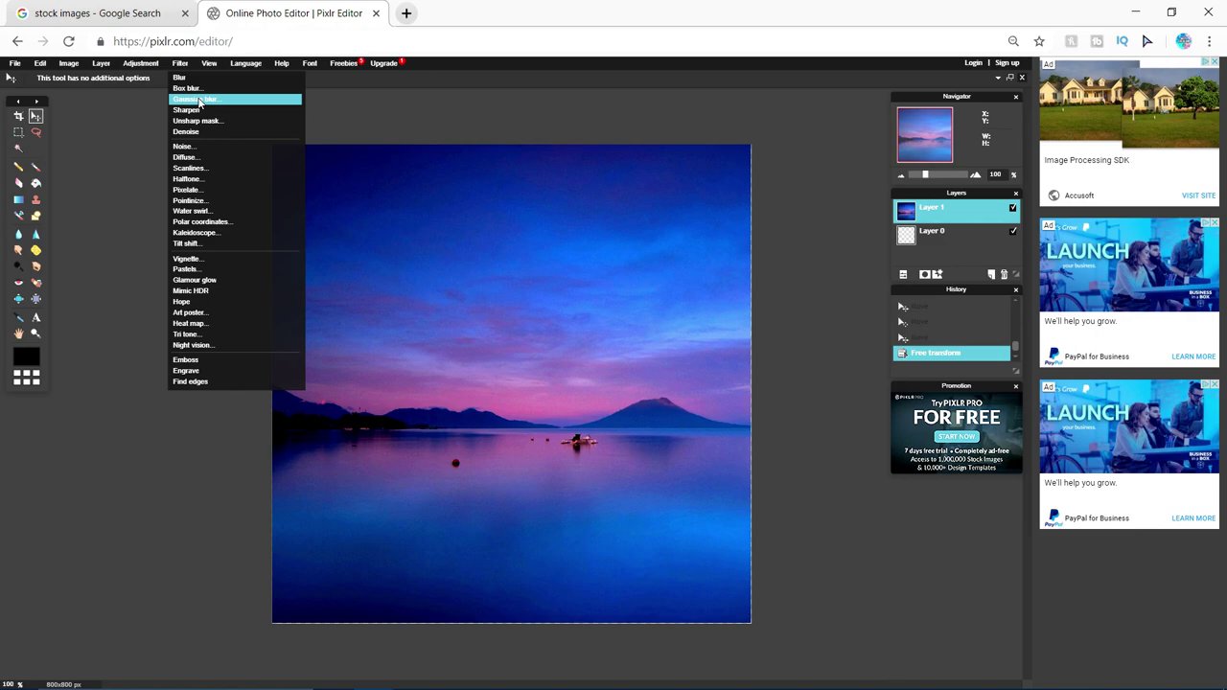
left_click(200, 100)
left_click_drag(470, 333, 545, 334)
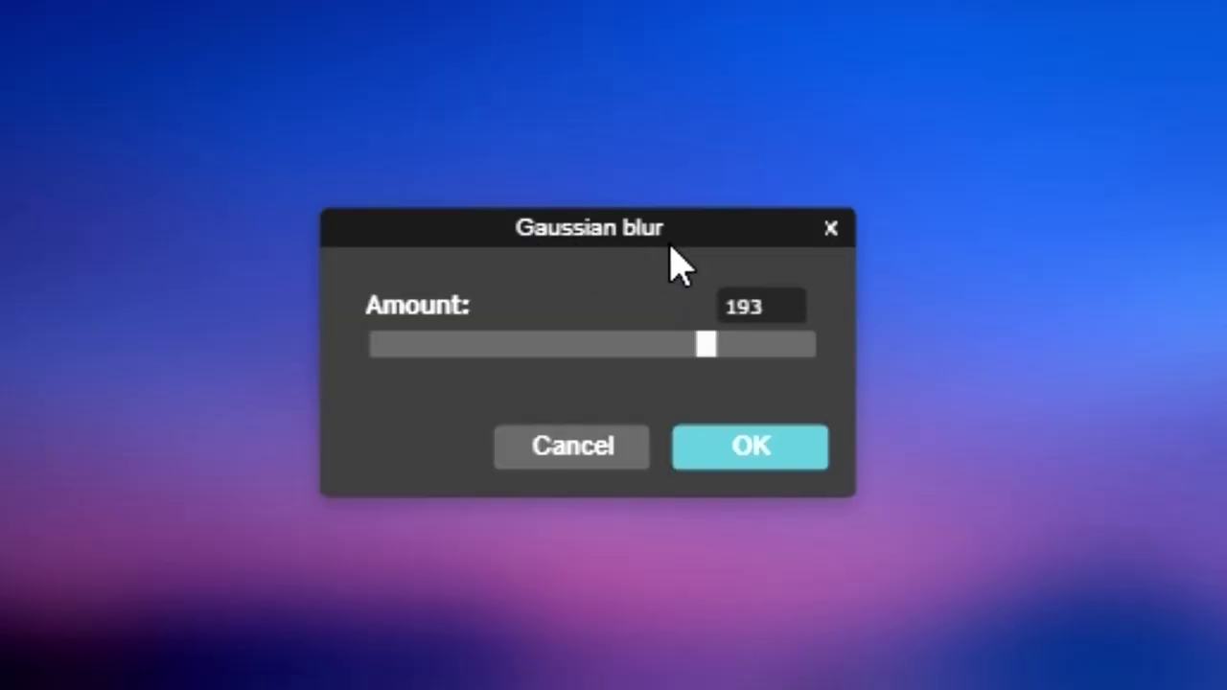
left_click_drag(702, 347, 652, 347)
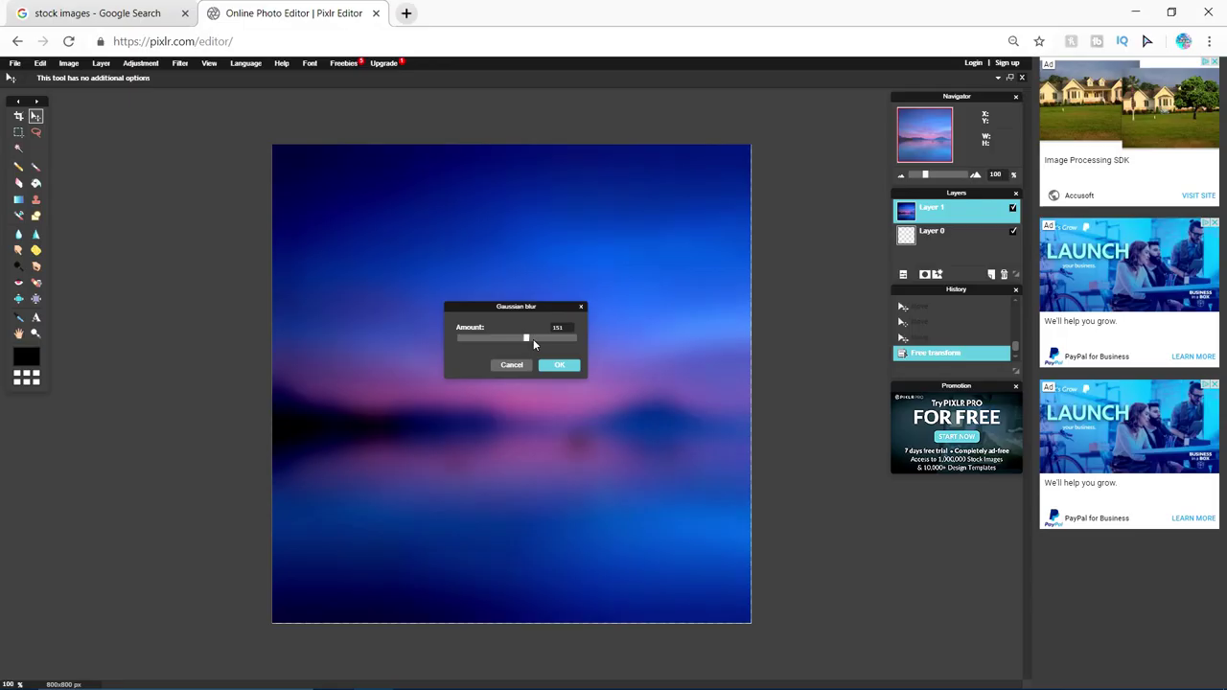
left_click_drag(533, 343, 562, 349)
left_click(561, 366)
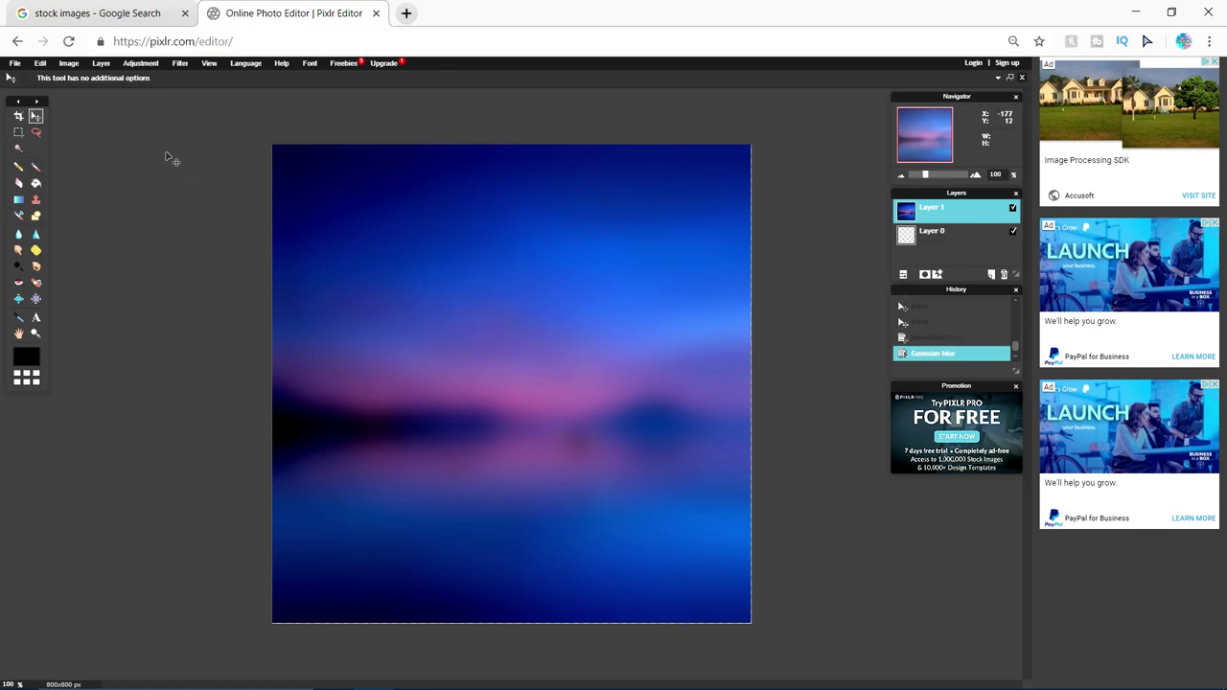
- Paste the controller as a new layer, position it, and Magic-Wand-delete its white background
key("ctrl+v")
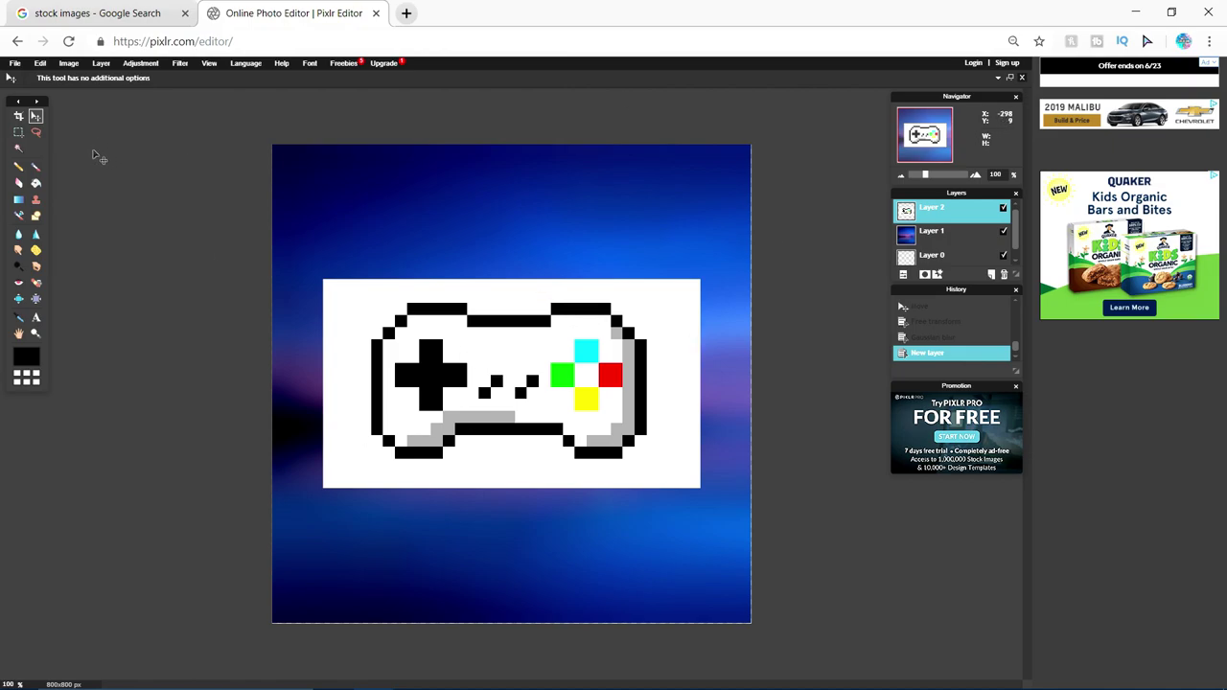
left_click_drag(266, 287, 278, 302)
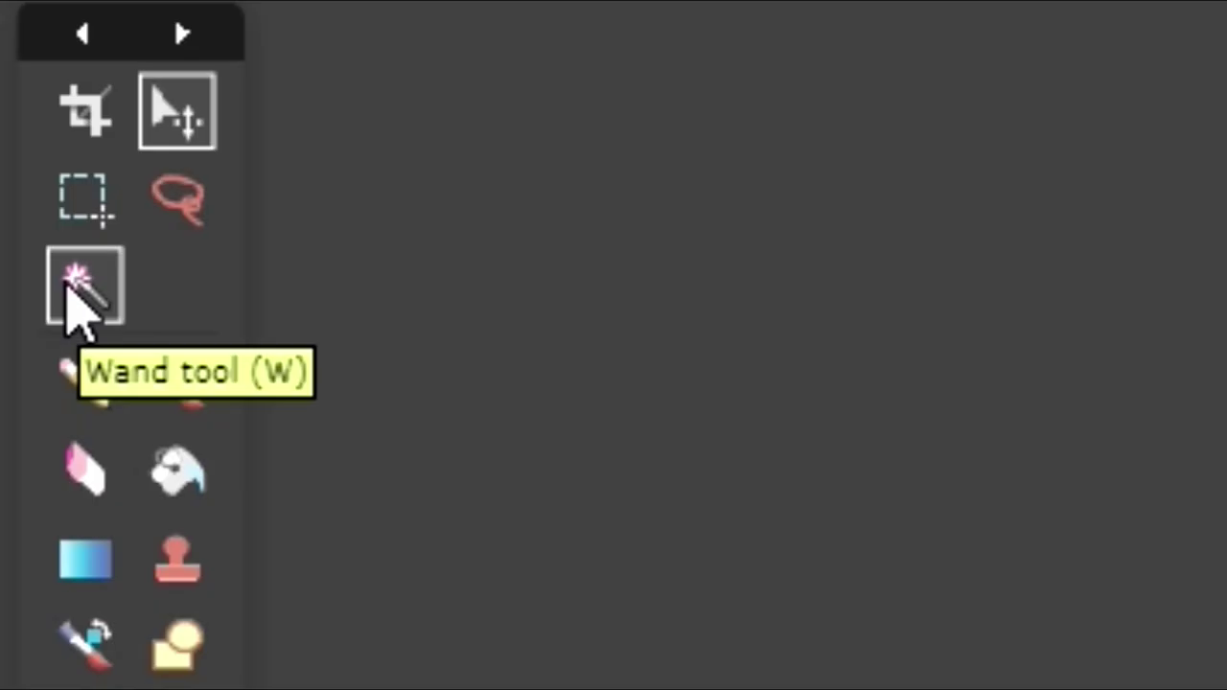
left_click(18, 148)
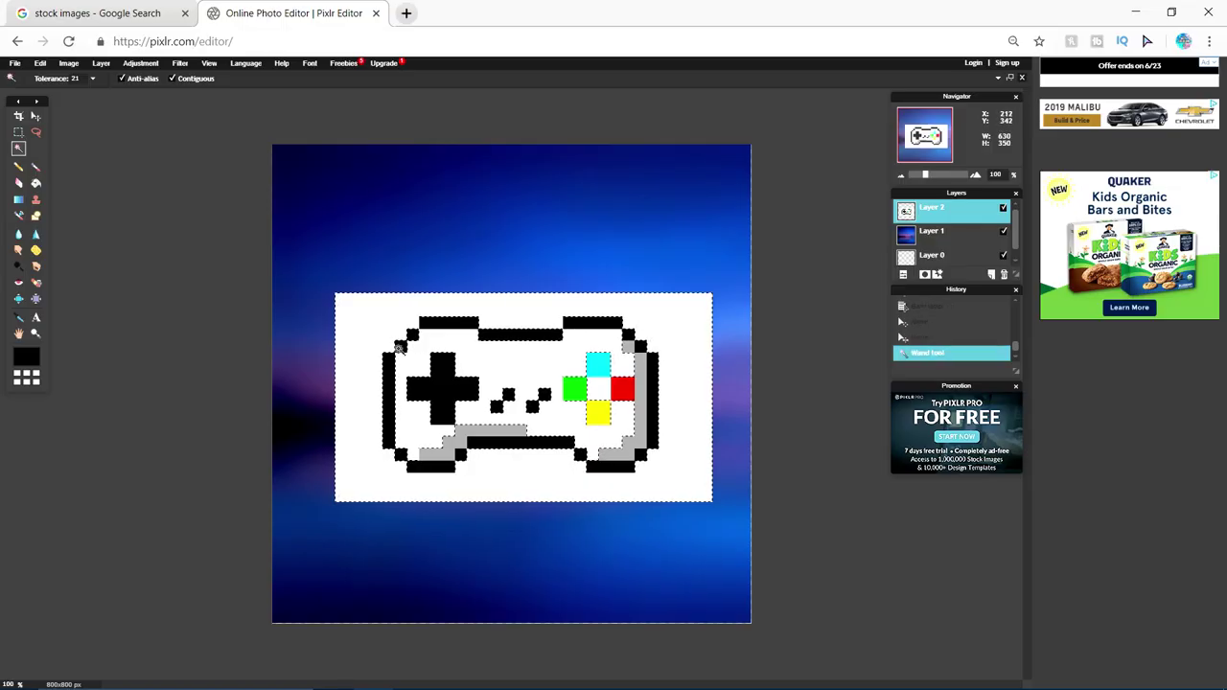
left_click(379, 324)
key("Delete")
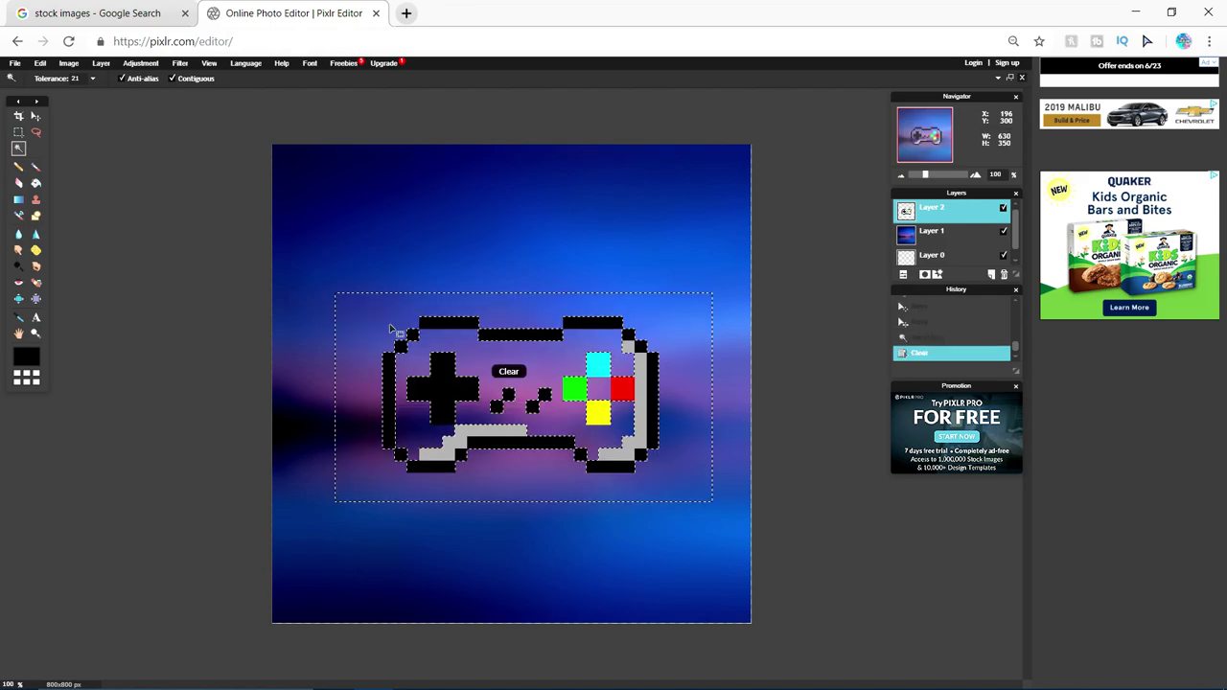
- Nudge the controller layer up a few pixels over the blurred backdrop
left_click(36, 116)
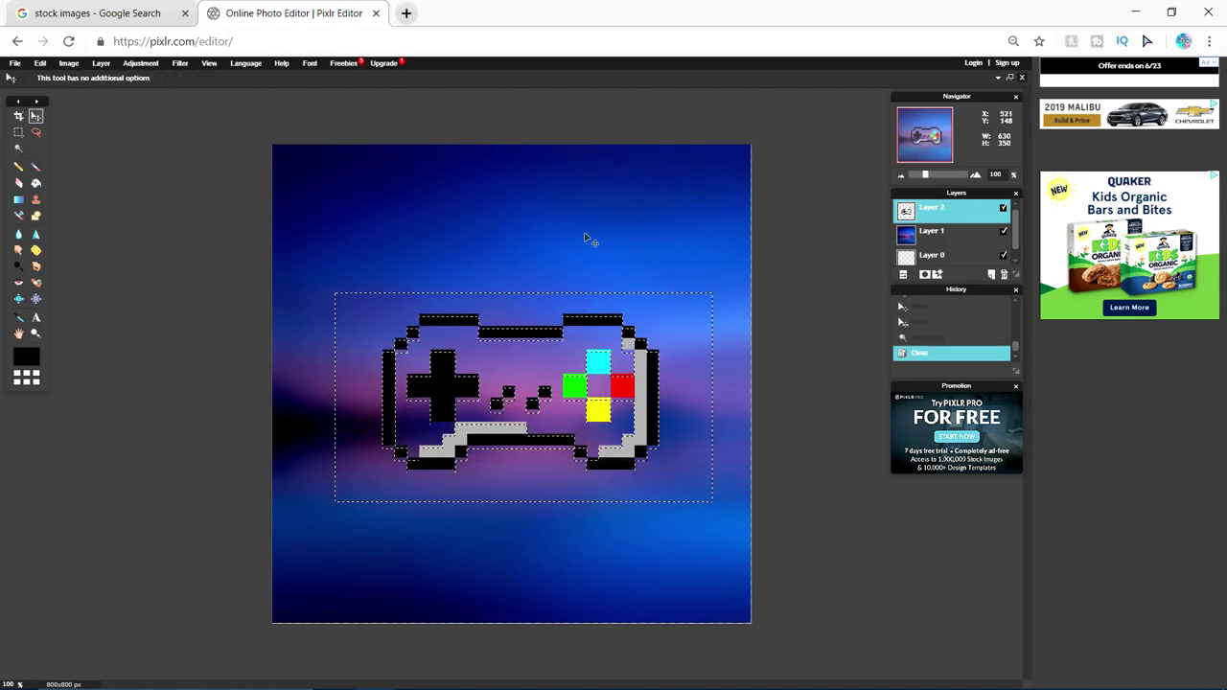
key("w")
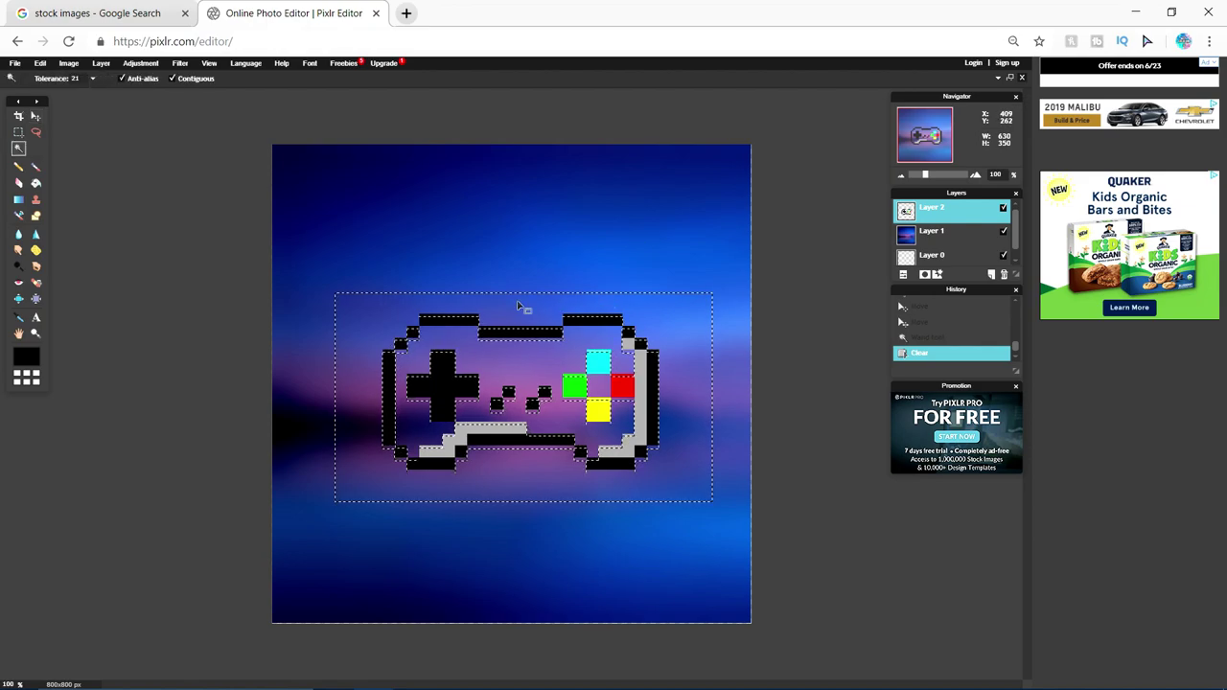
left_click(438, 269)
key("v")
left_click_drag(389, 285, 384, 283)
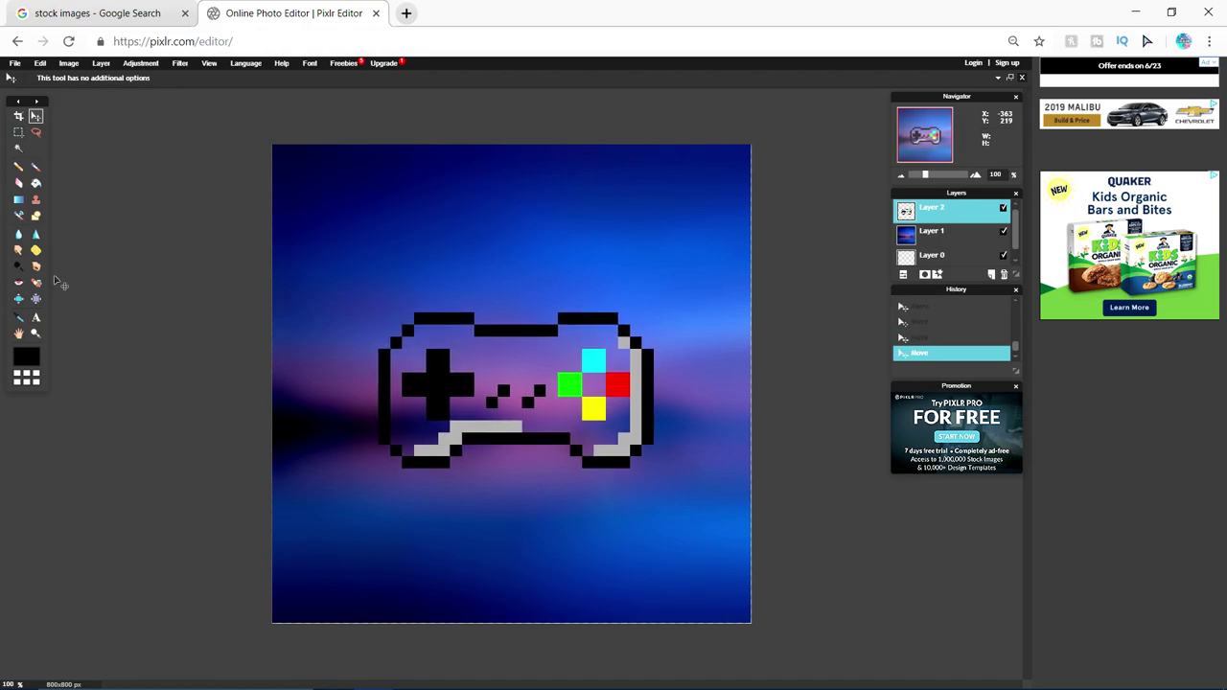
left_click(35, 215)
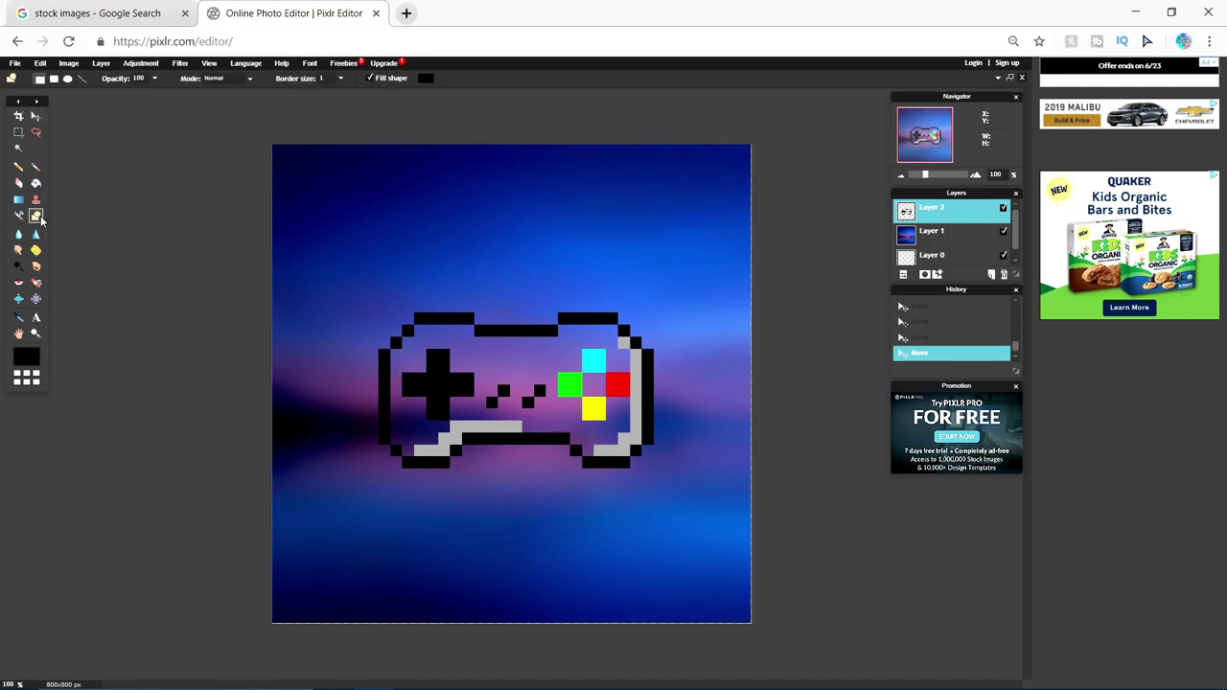
- Set the shape fill colour to a dark navy blue sampled from the image
left_click(426, 79)
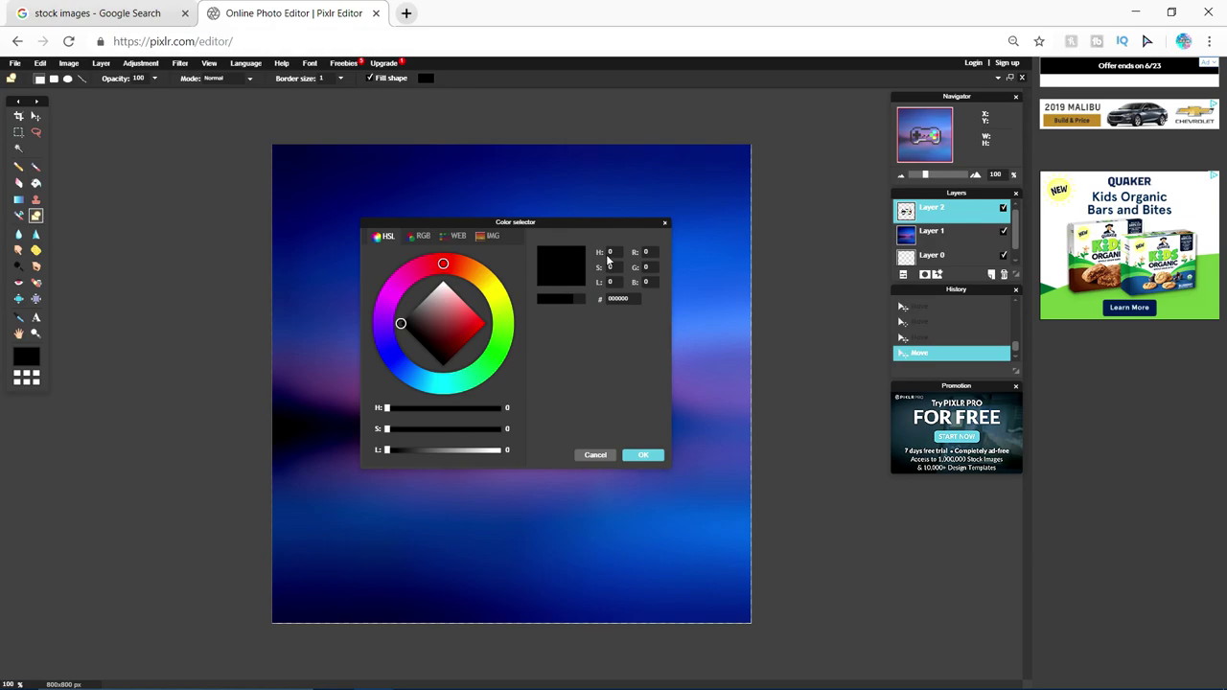
left_click(595, 454)
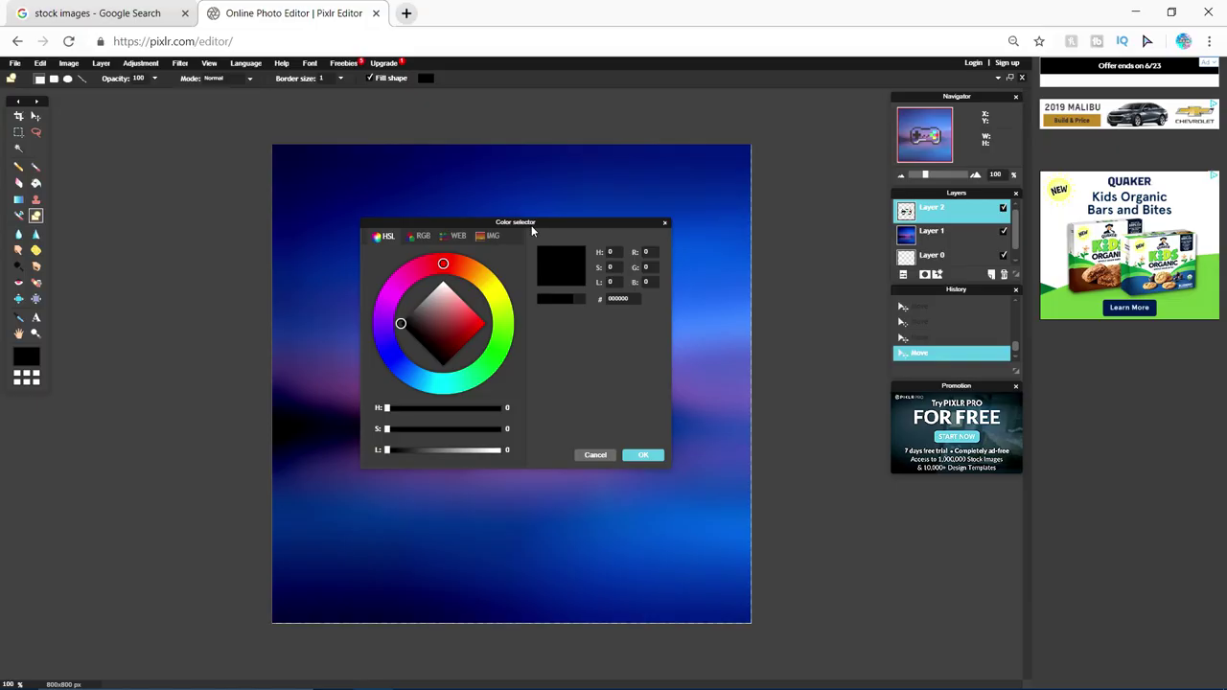
left_click_drag(529, 228, 768, 230)
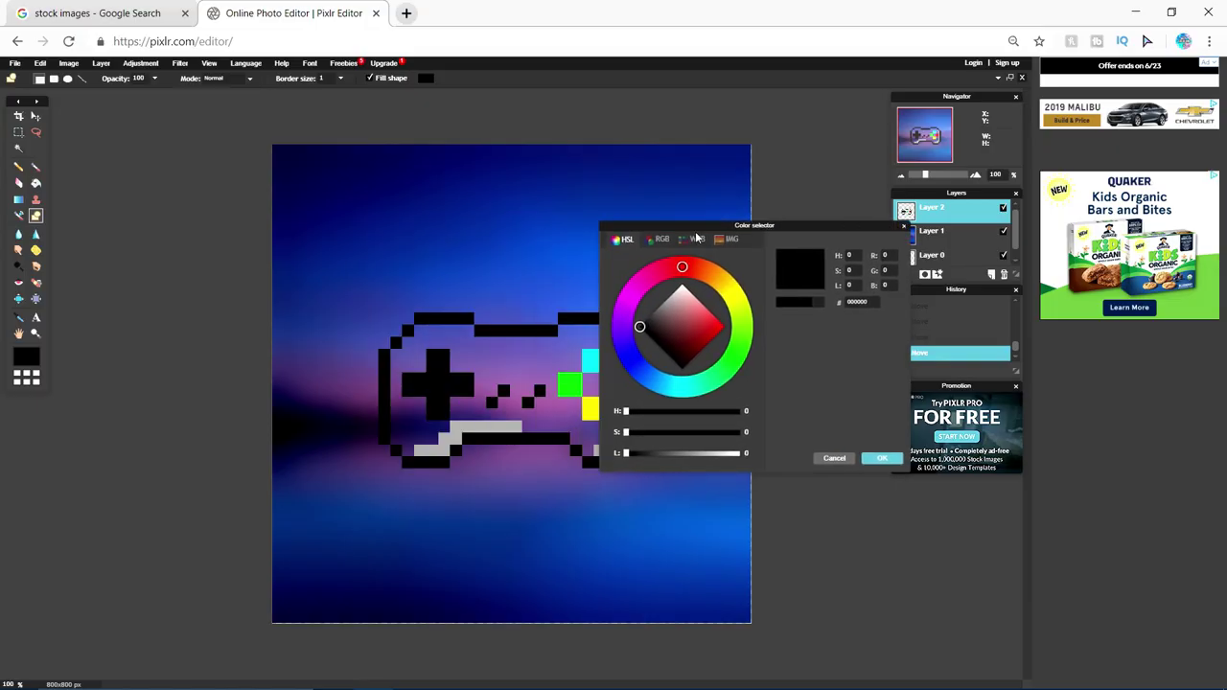
left_click(882, 456)
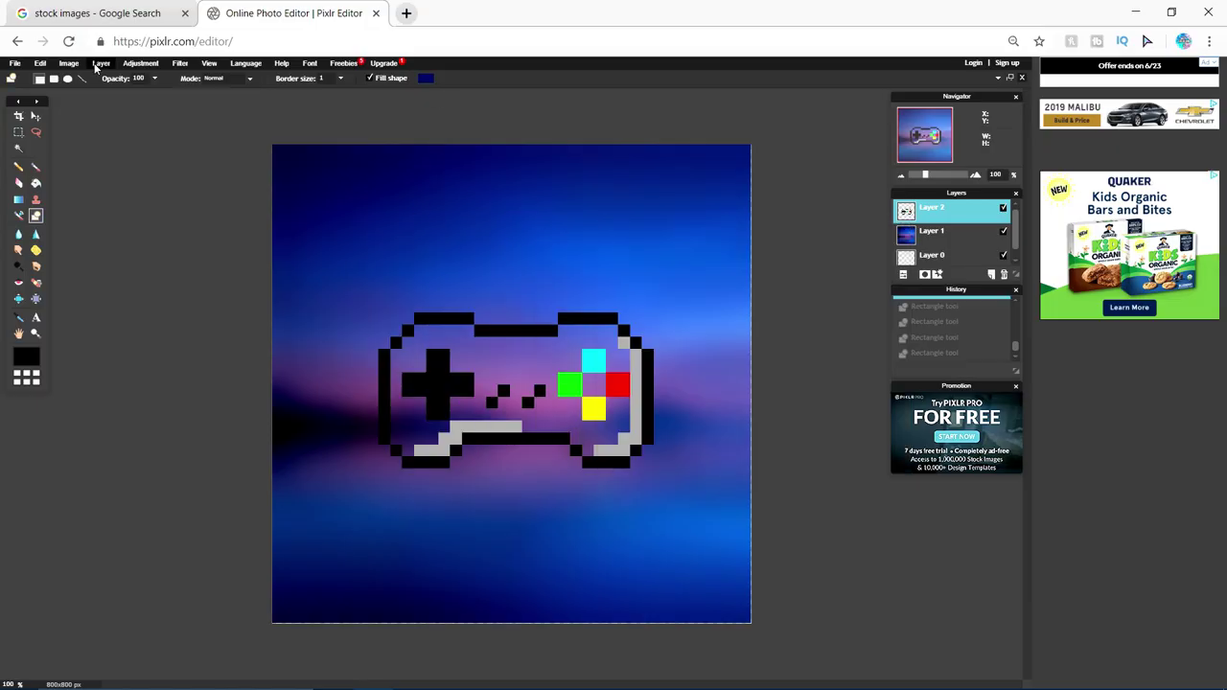
left_click(99, 64)
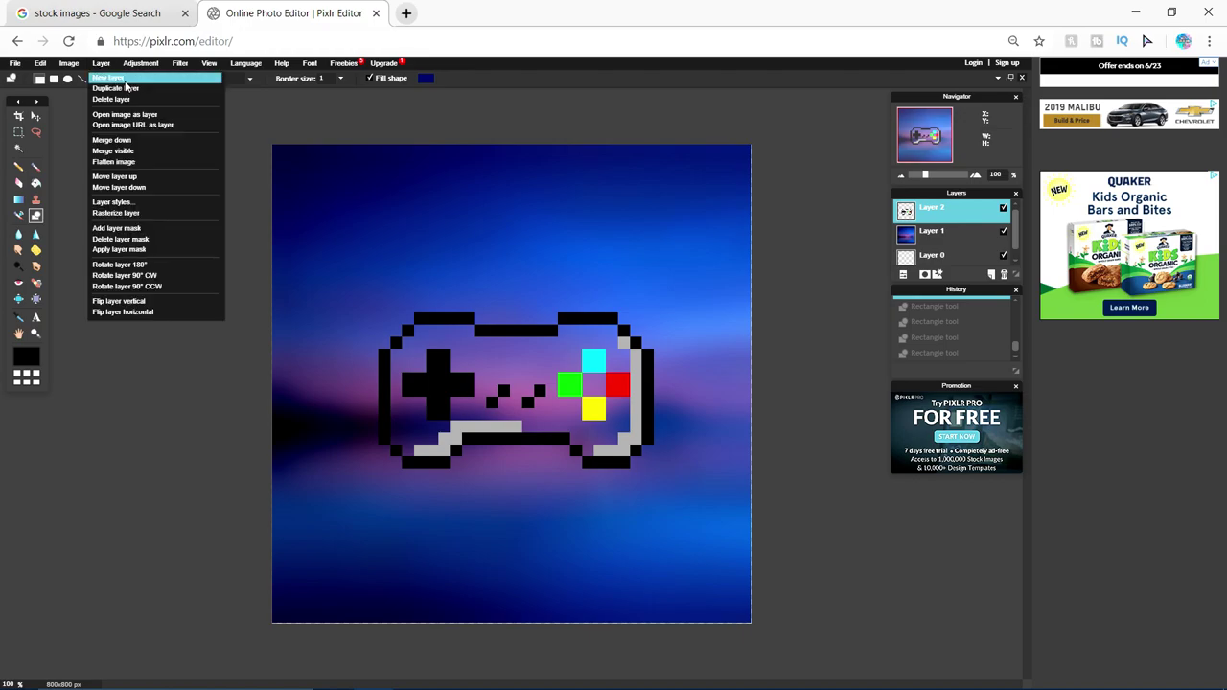
- Add Layer 3 and draw dark navy filled rectangles along the canvas edges
left_click(126, 81)
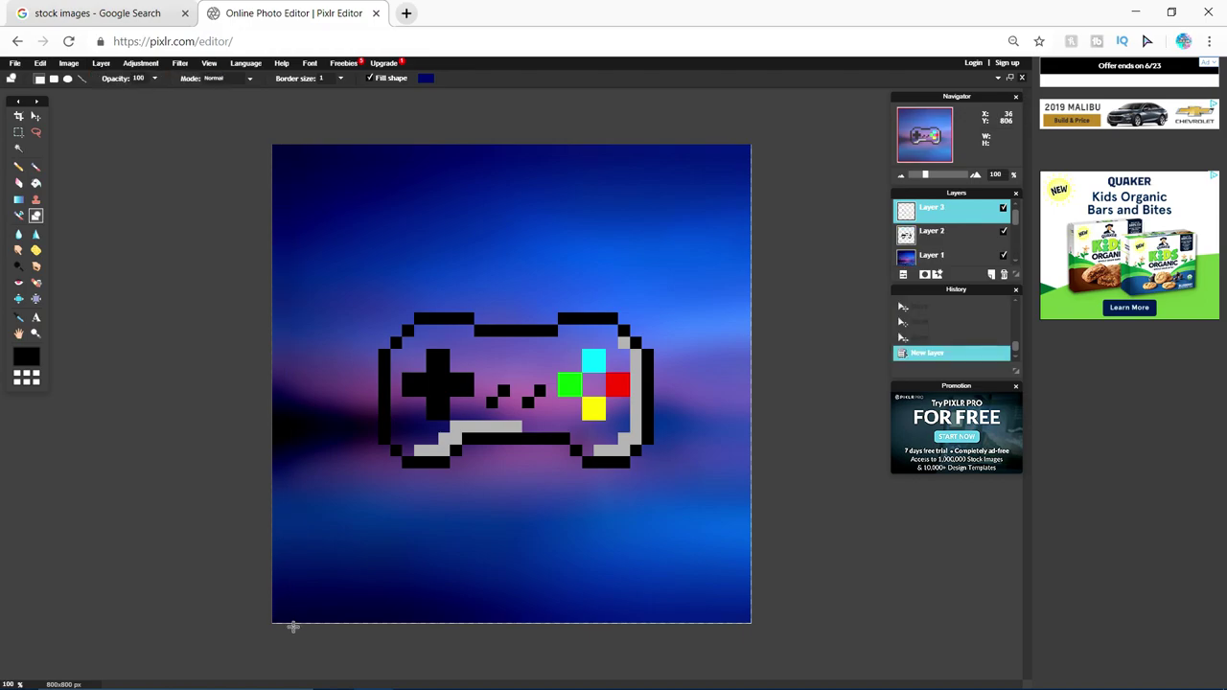
left_click_drag(309, 640, 296, 639)
mouse_move(243, 607)
left_mouse_down()
mouse_move(775, 636)
mouse_move(810, 173)
left_mouse_up()
left_click_drag(767, 115, 262, 168)
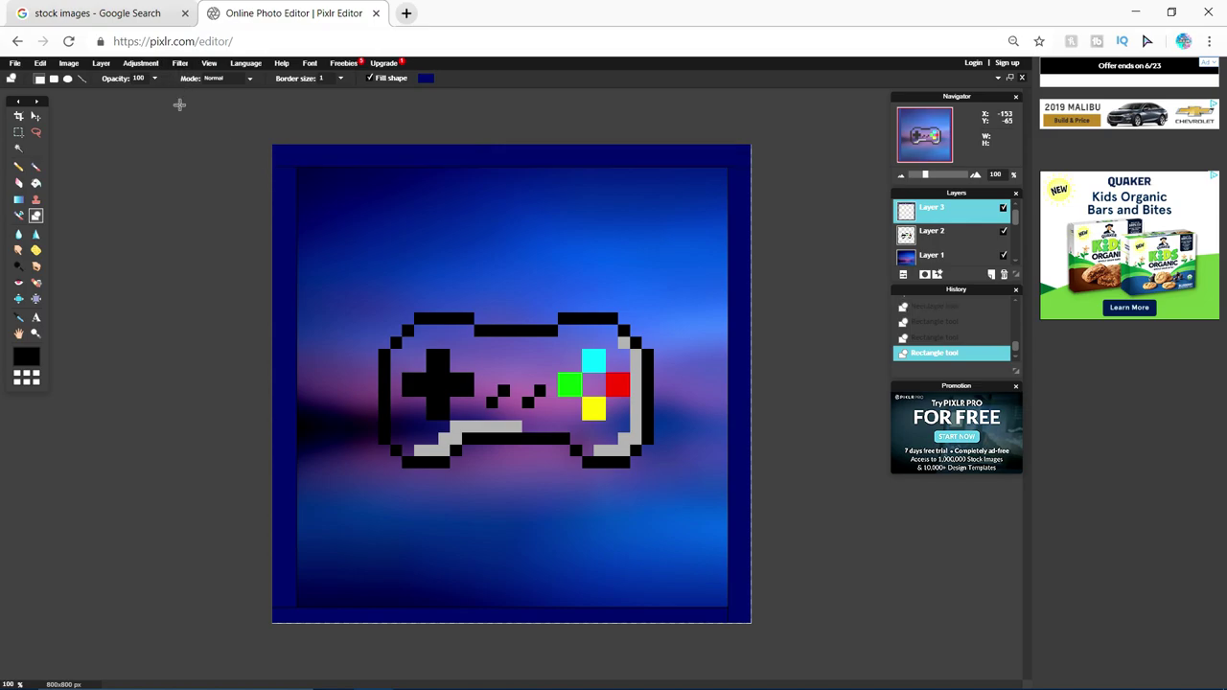
- Blur the navy border layer with a Gaussian blur amount of 250
left_click(179, 63)
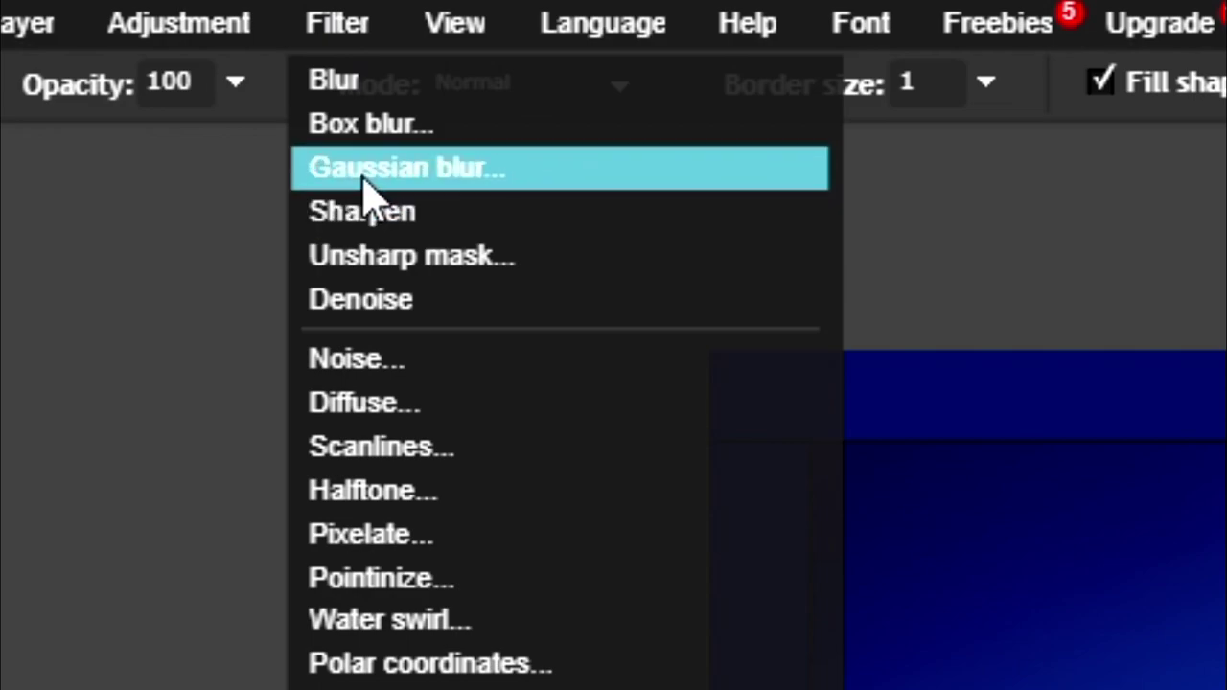
left_click(365, 180)
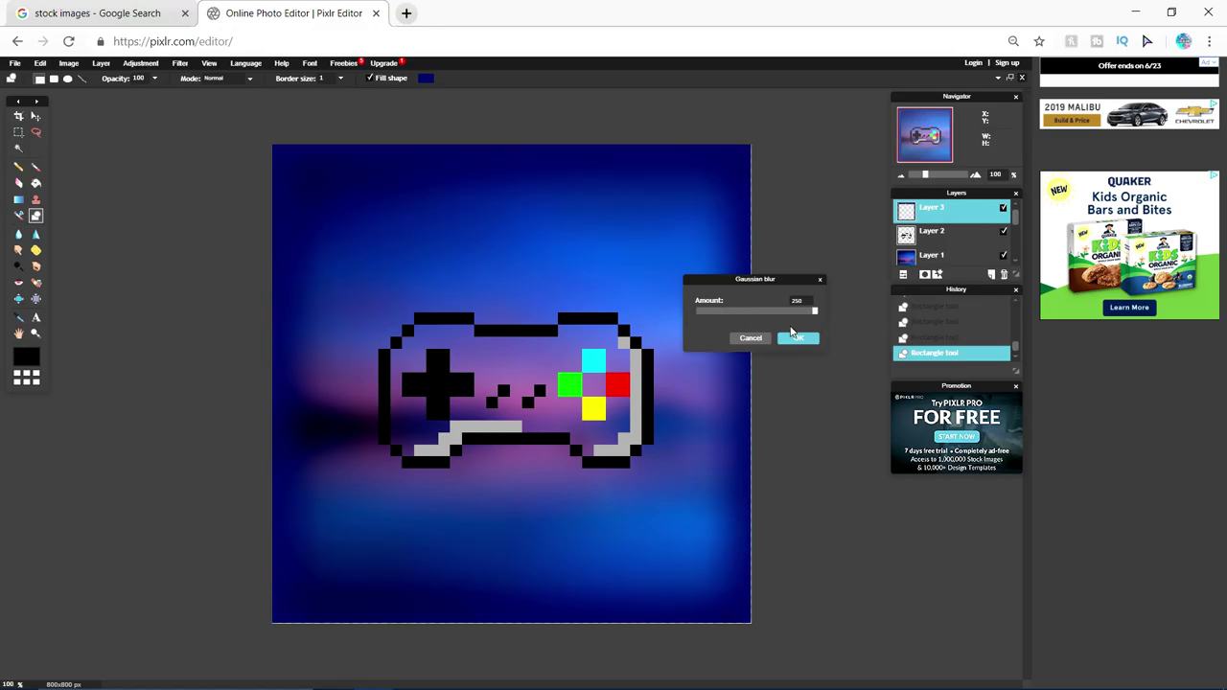
left_click(799, 340)
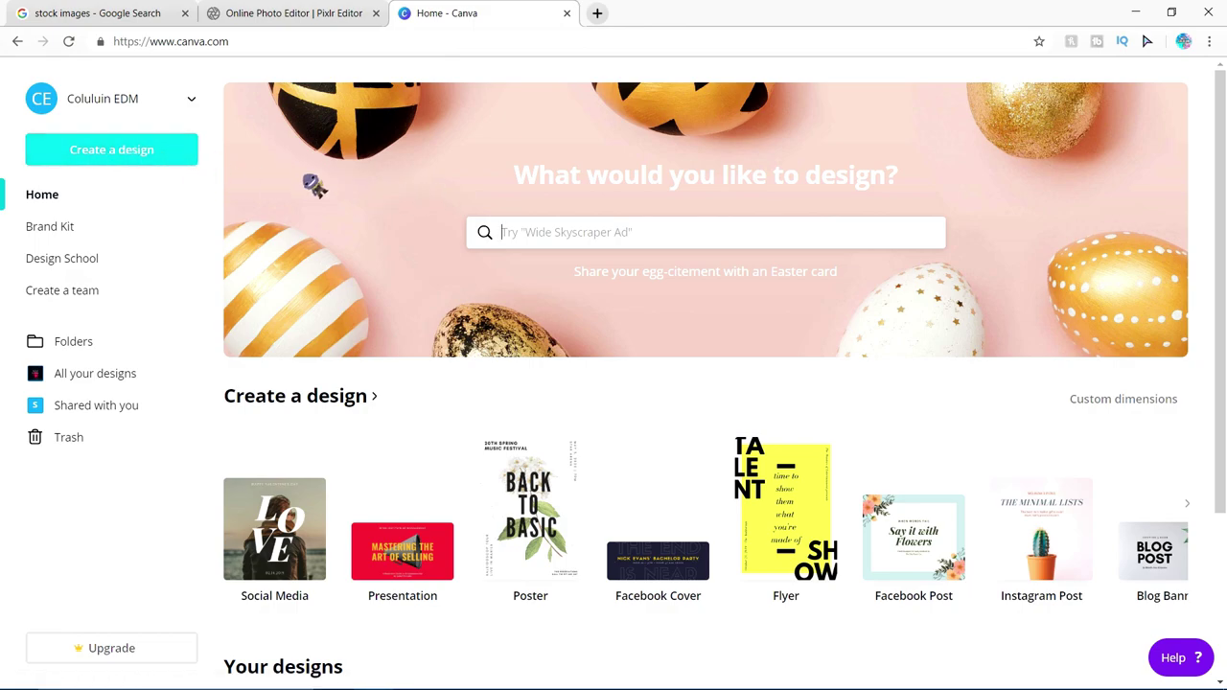
- Open the existing 'Copy of Copy of Nightingale Illusions' NEXT LEVEL controller cover design in Canva
left_click(110, 150)
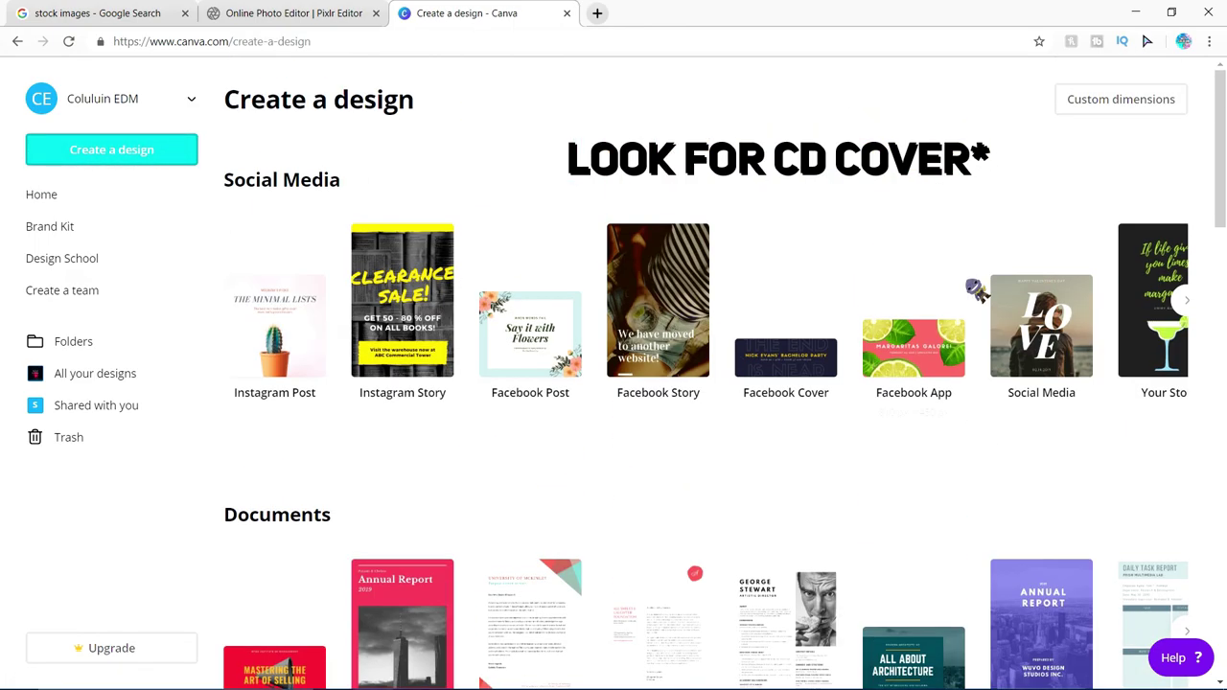
scroll(975, 288, "right", 5)
scroll(882, 359, "down", 15)
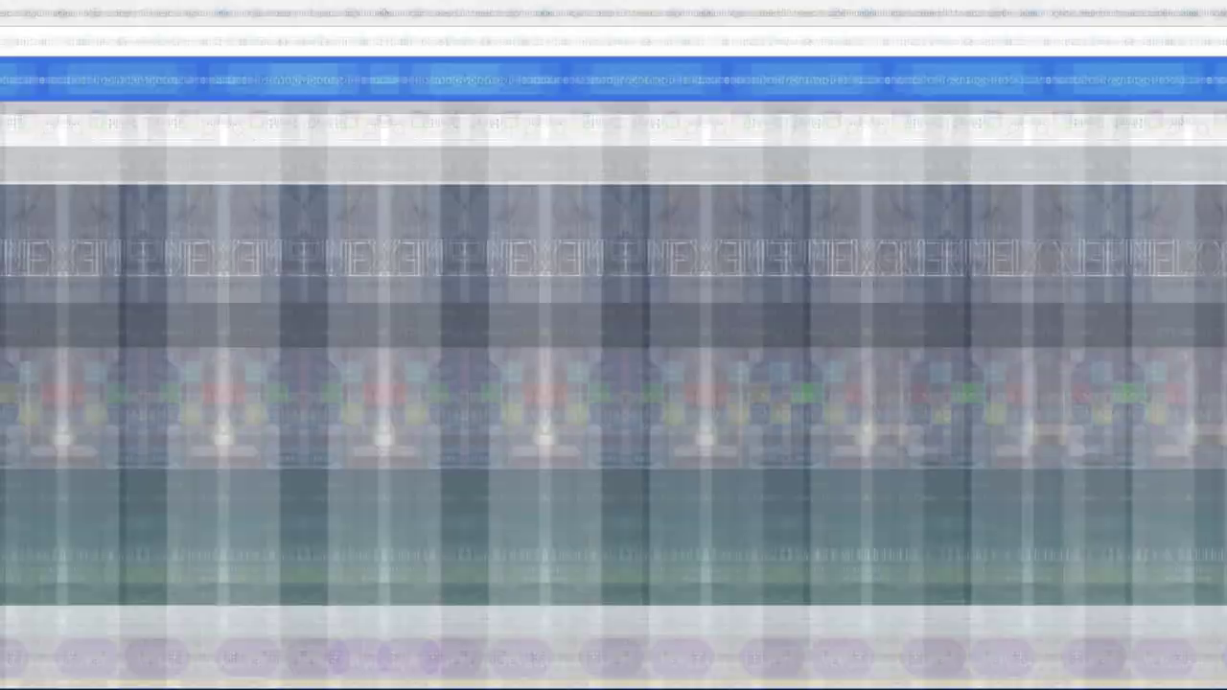
scroll(296, 375, "down", 3)
scroll(274, 392, "up", 2)
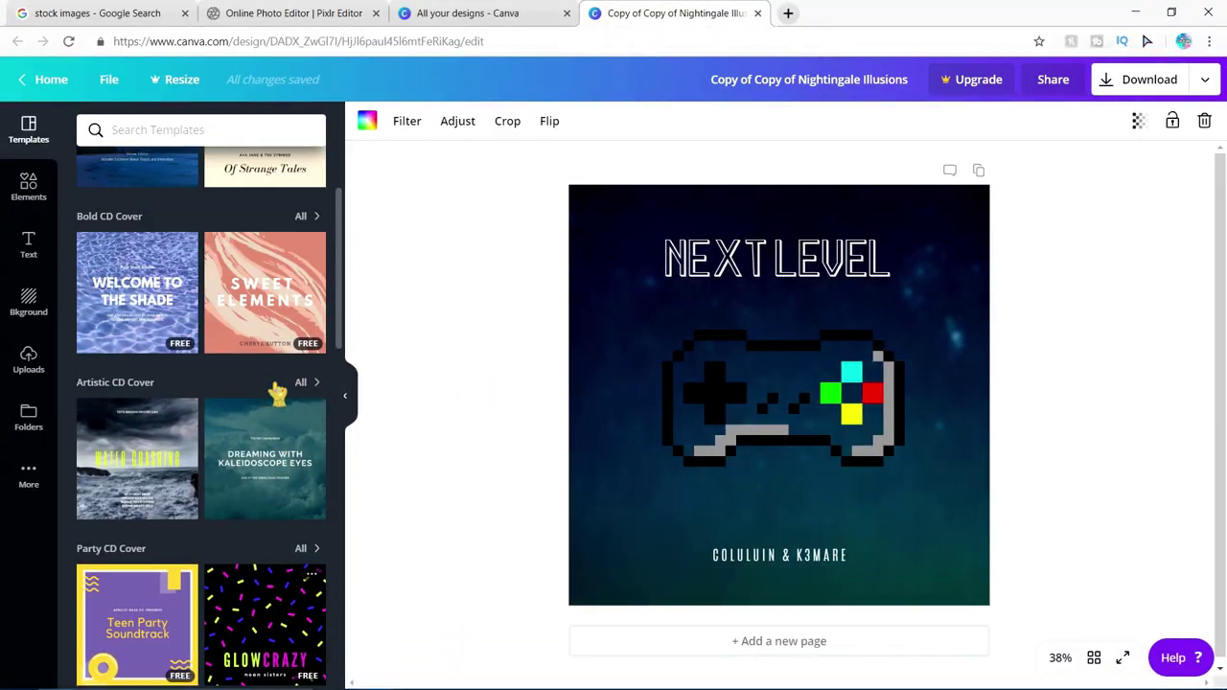
scroll(272, 365, "down", 5)
scroll(265, 303, "down", 10)
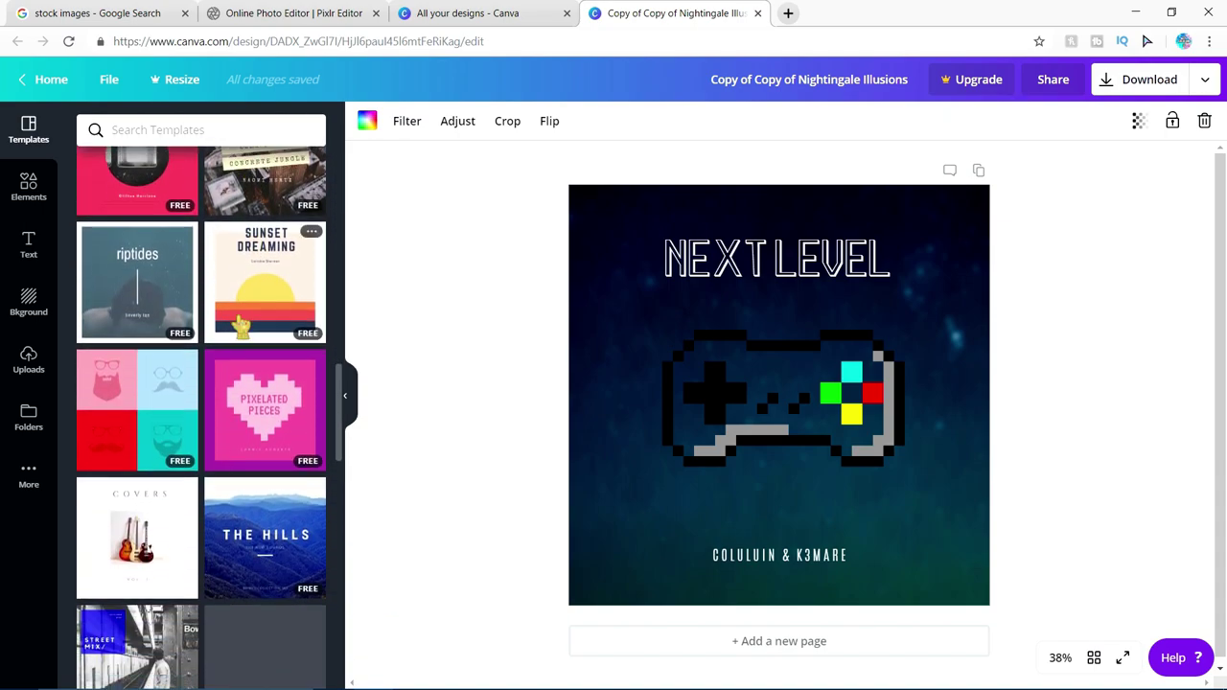
scroll(260, 316, "down", 8)
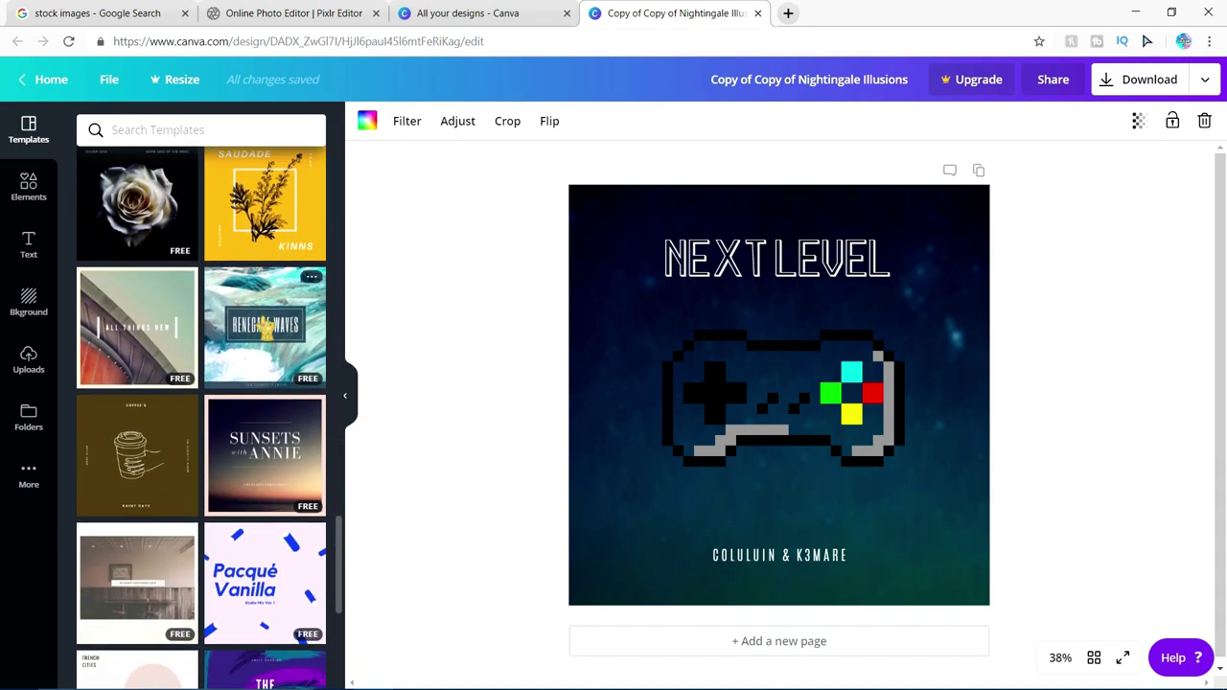
scroll(201, 349, "up", 20)
- Drag the uploaded blurred blue-pink controller image onto the cover as its new background
left_click(17, 364)
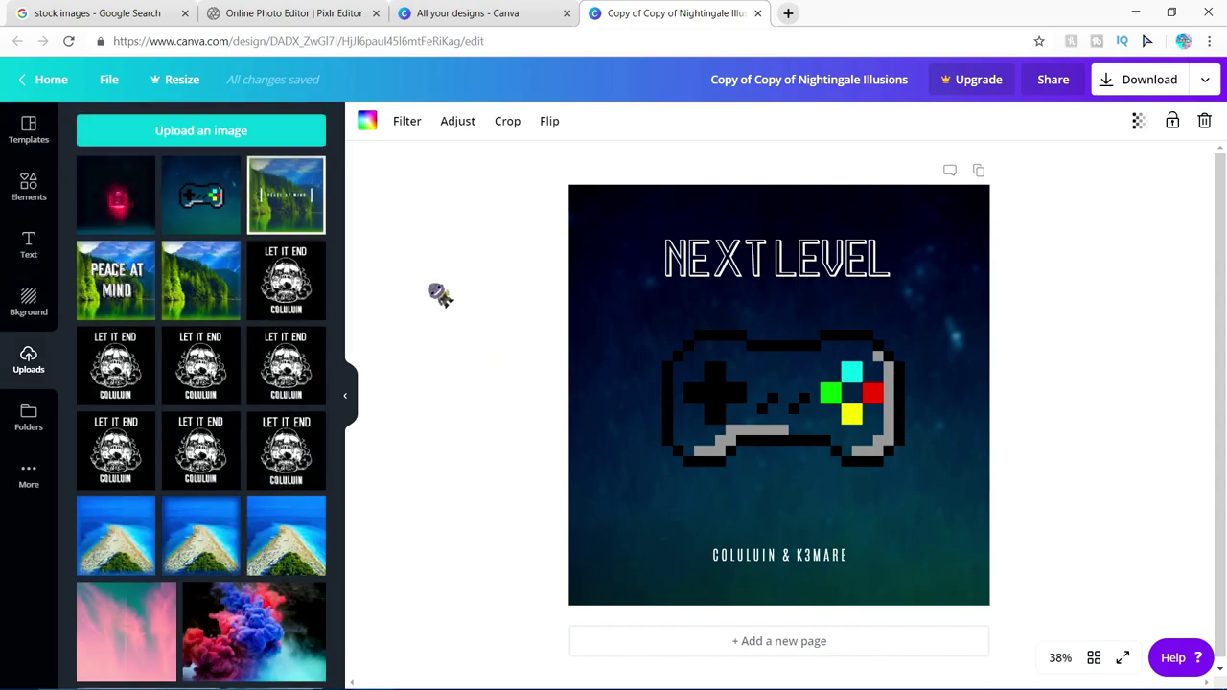
left_click_drag(300, 144, 595, 280)
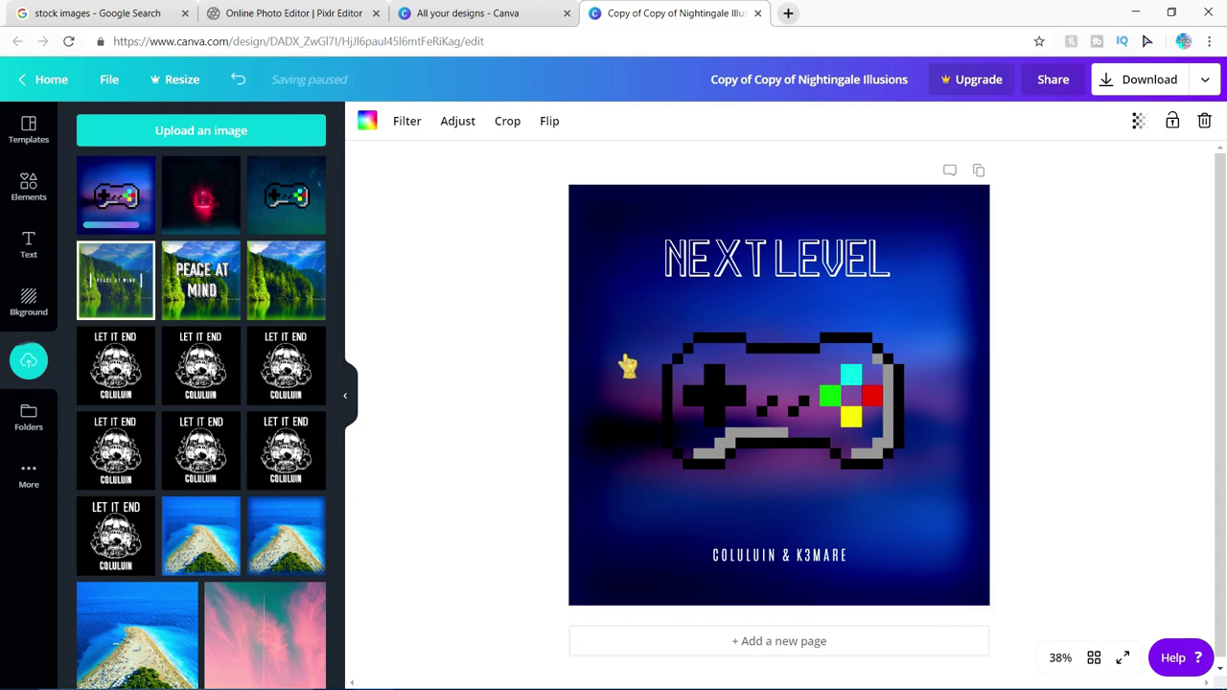
- Nudge the NEXT LEVEL title slightly left and retype its text as 'NEXT LEVEL'
left_click(876, 265)
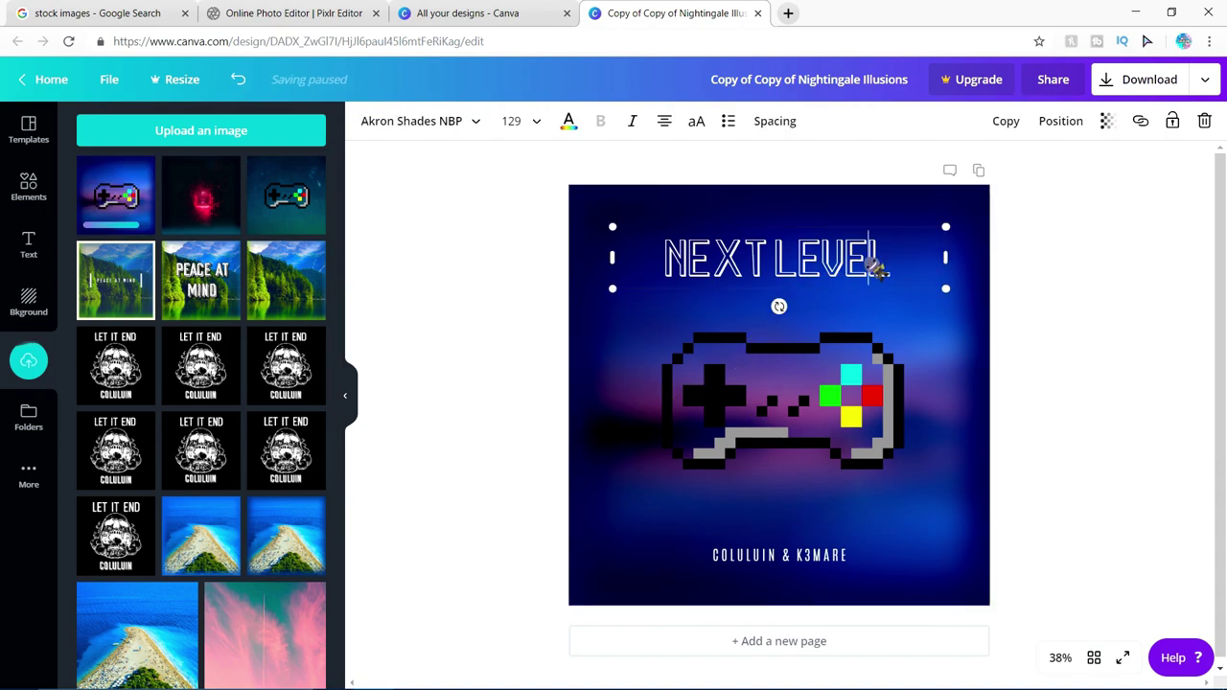
left_click_drag(802, 222, 795, 218)
left_click(899, 266)
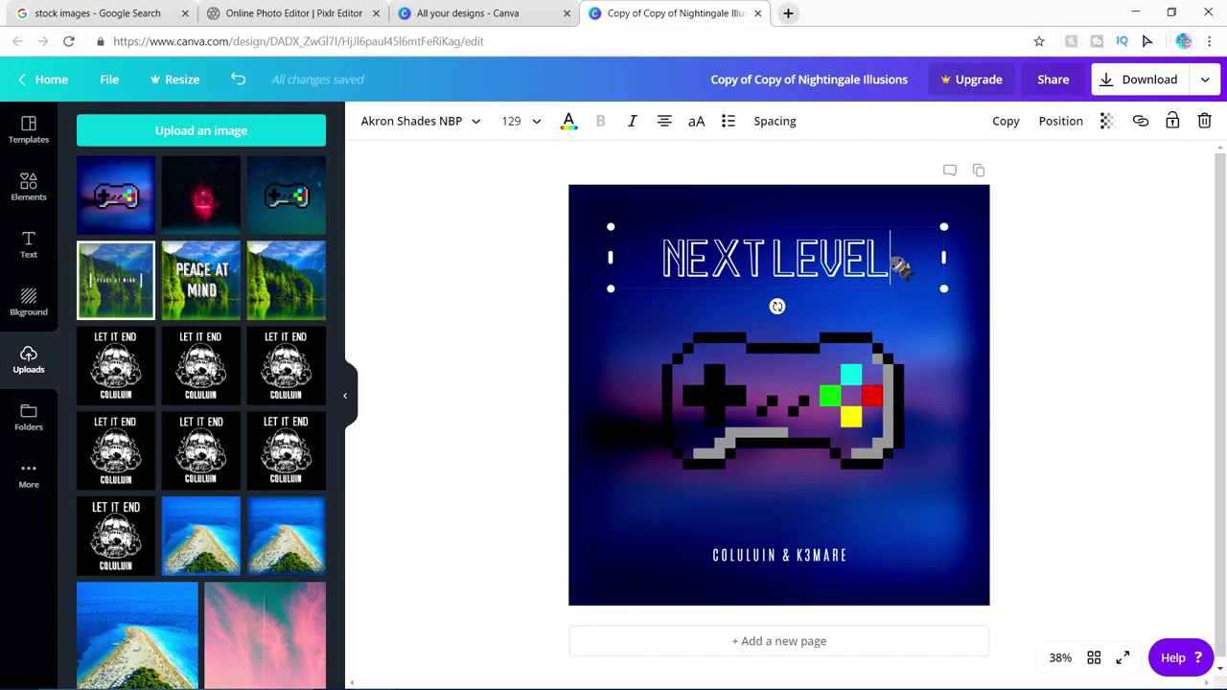
key("BackSpace")
key("BackSpace")
key("BackSpace")
key("BackSpace")
key("BackSpace")
key("BackSpace")
key("BackSpace")
key("BackSpace")
key("BackSpace")
key("BackSpace")
type("N")
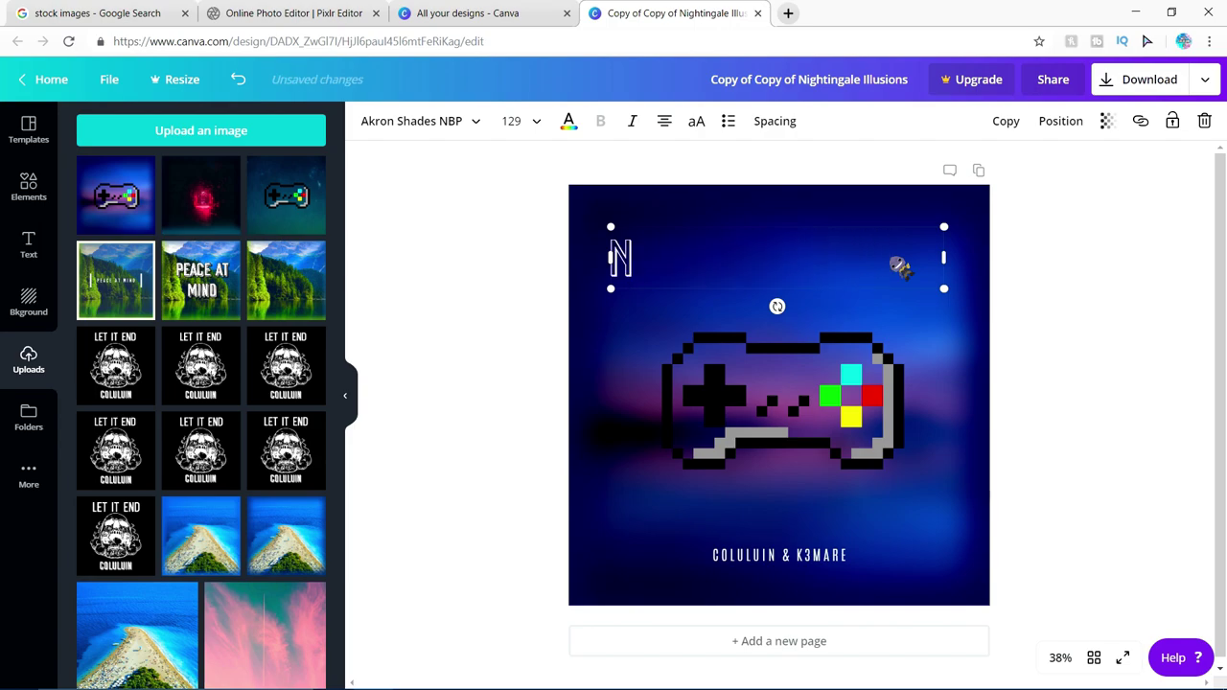
type("EXT LEVEL")
left_click(925, 326)
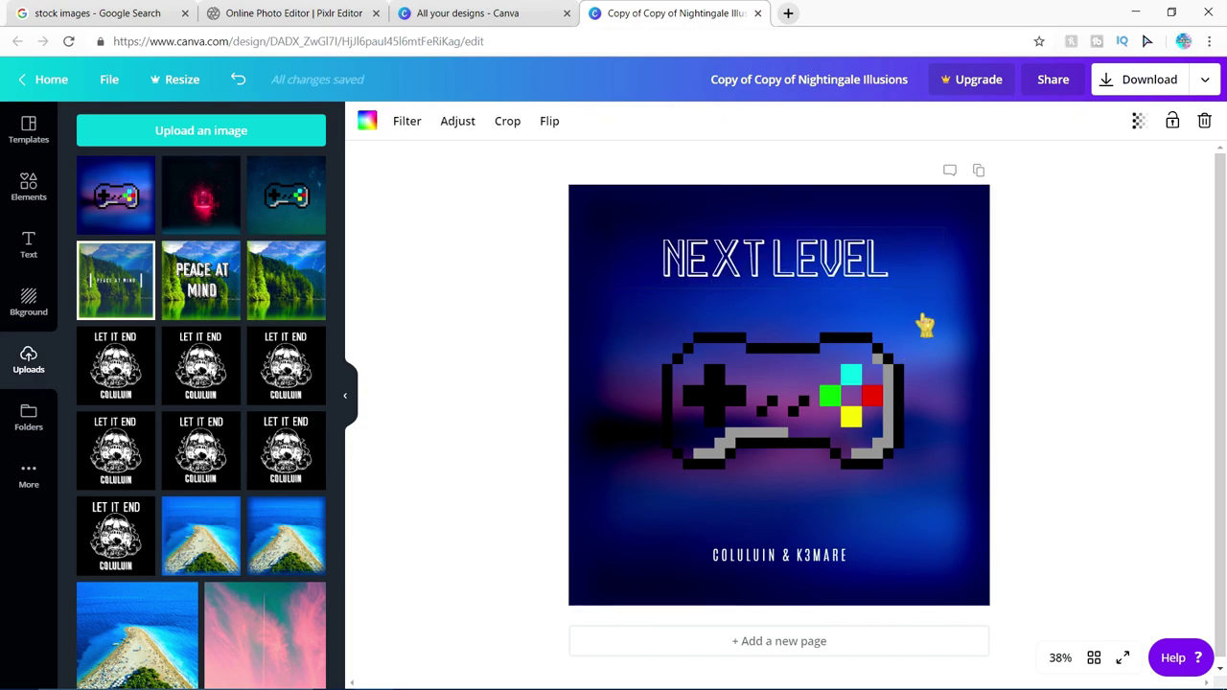
- Reopen the title text box, then deselect everything on the finished cover
double_click(820, 271)
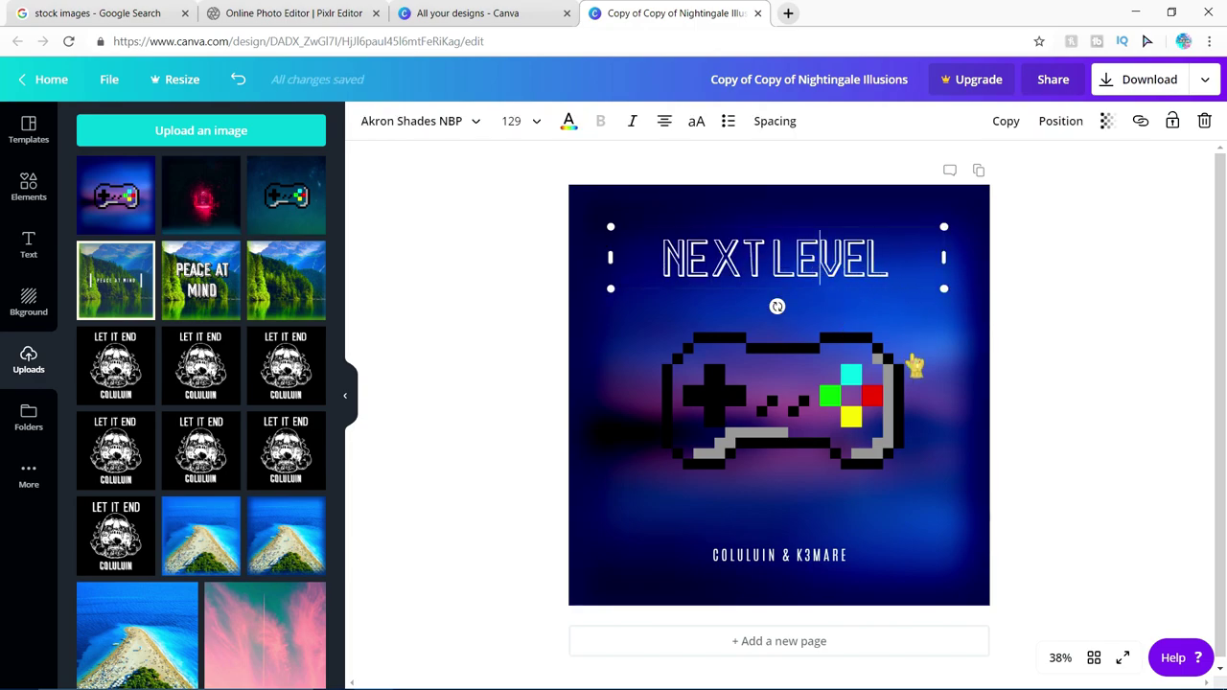
left_click(915, 365)
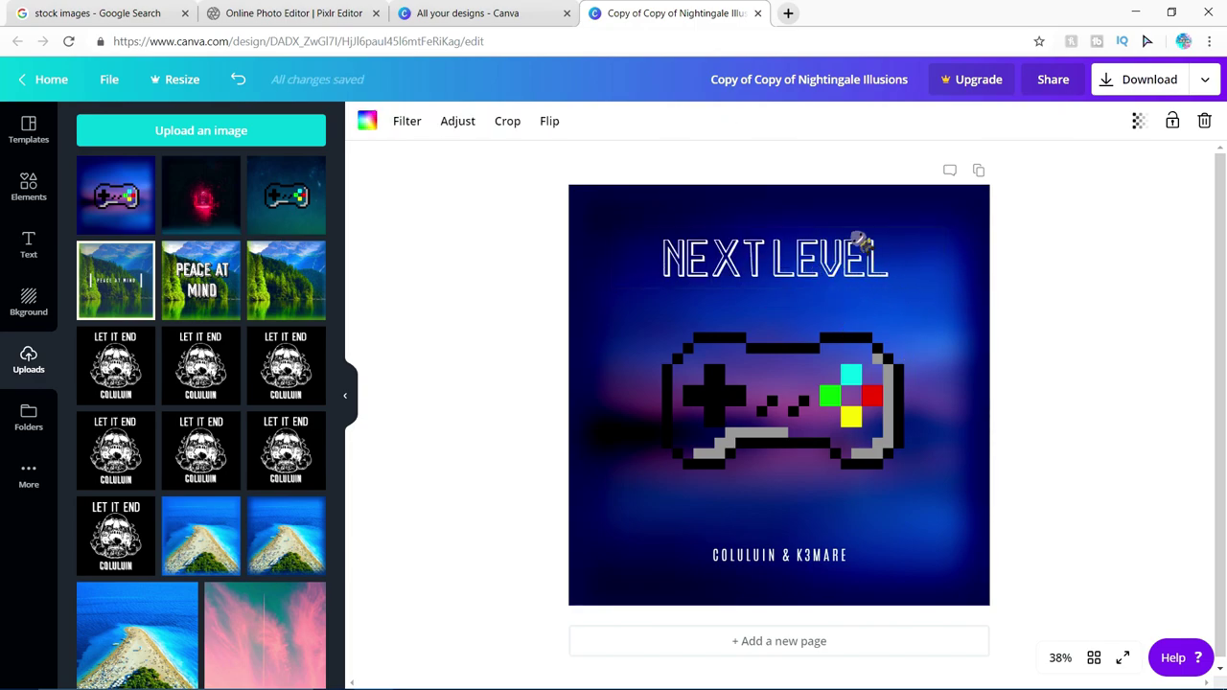
left_click(1021, 606)
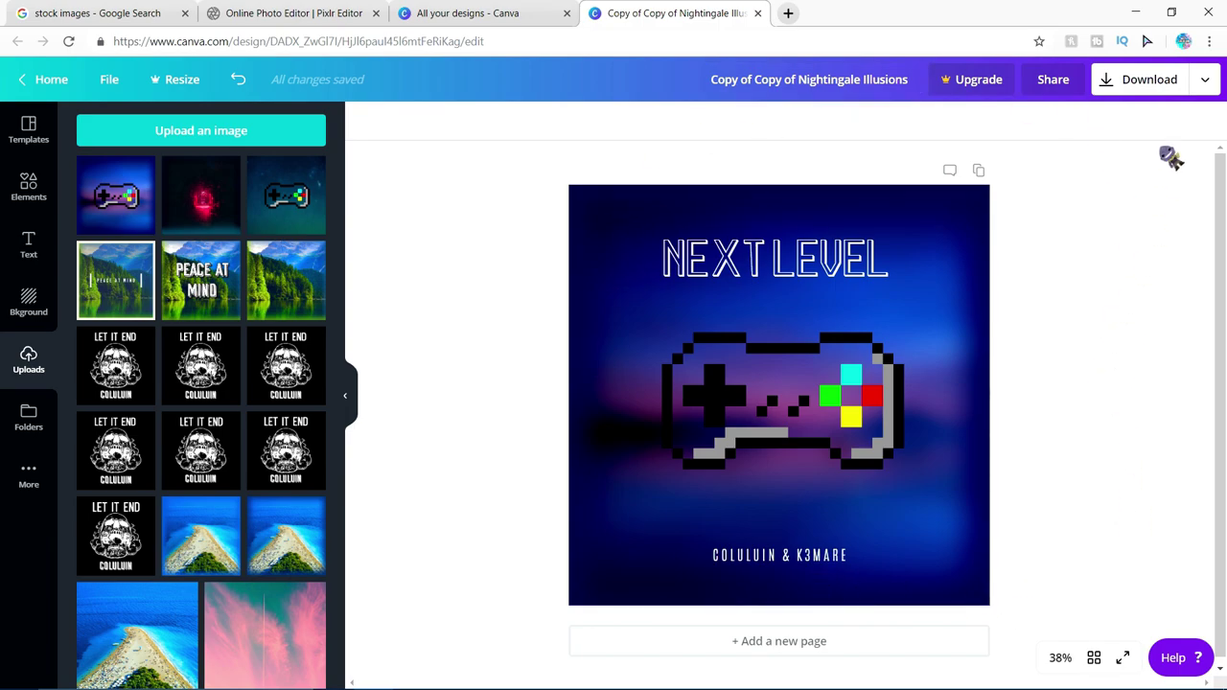